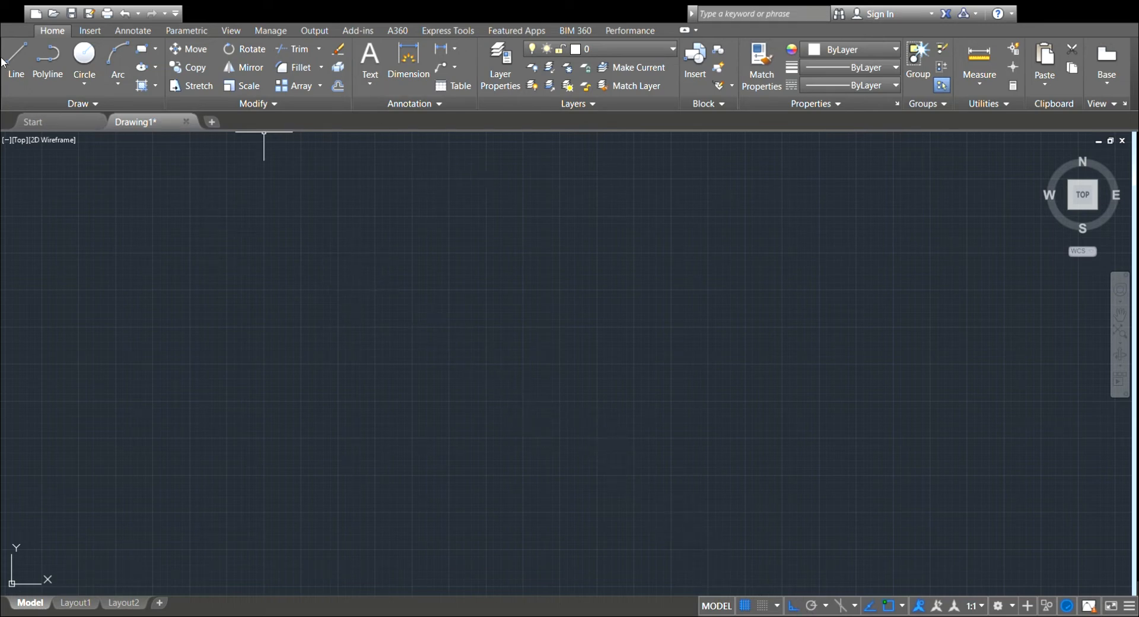
# Sketch a freehand stepped outline of connected horizontal and vertical lines, and undo it.
pyautogui.click(33, 59)
pyautogui.click(289, 265)
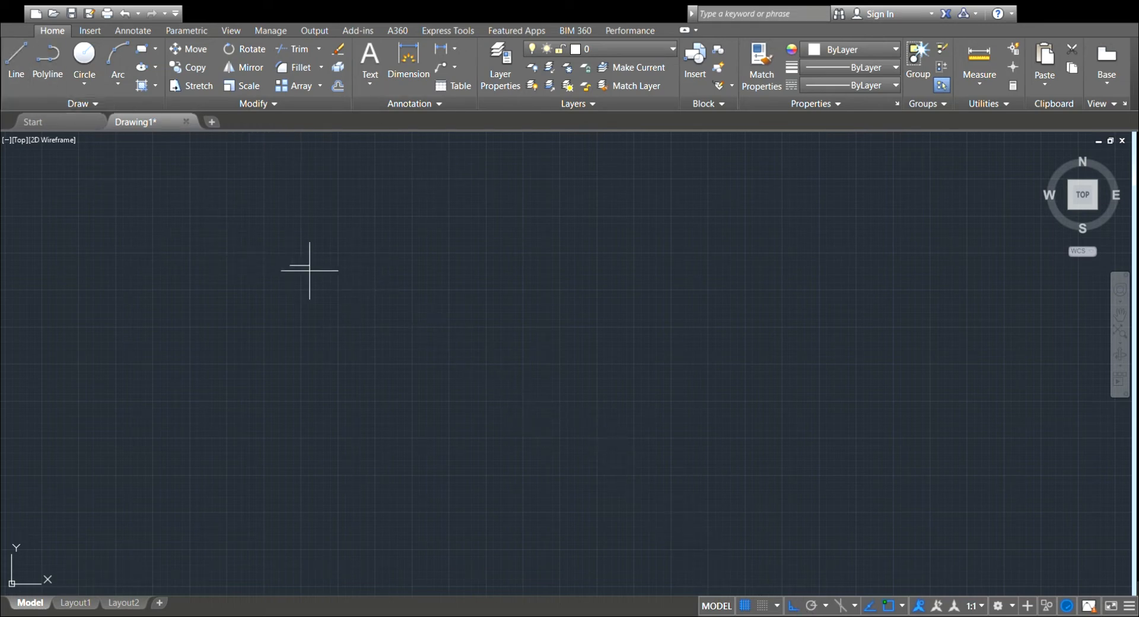
pyautogui.click(540, 280)
pyautogui.click(539, 398)
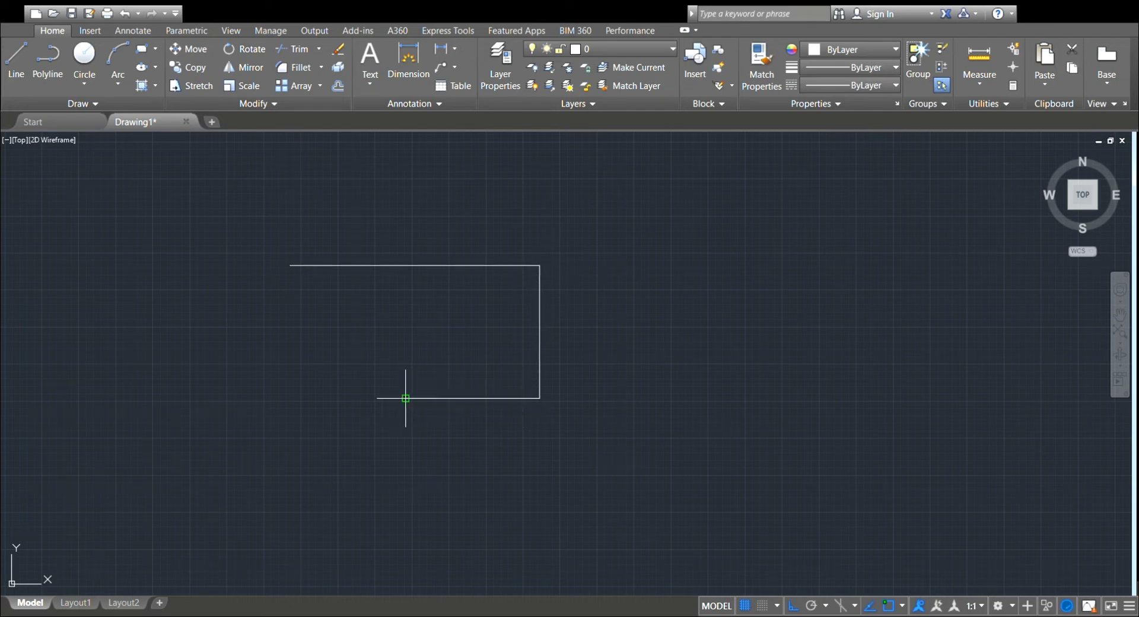
pyautogui.click(347, 398)
pyautogui.click(347, 310)
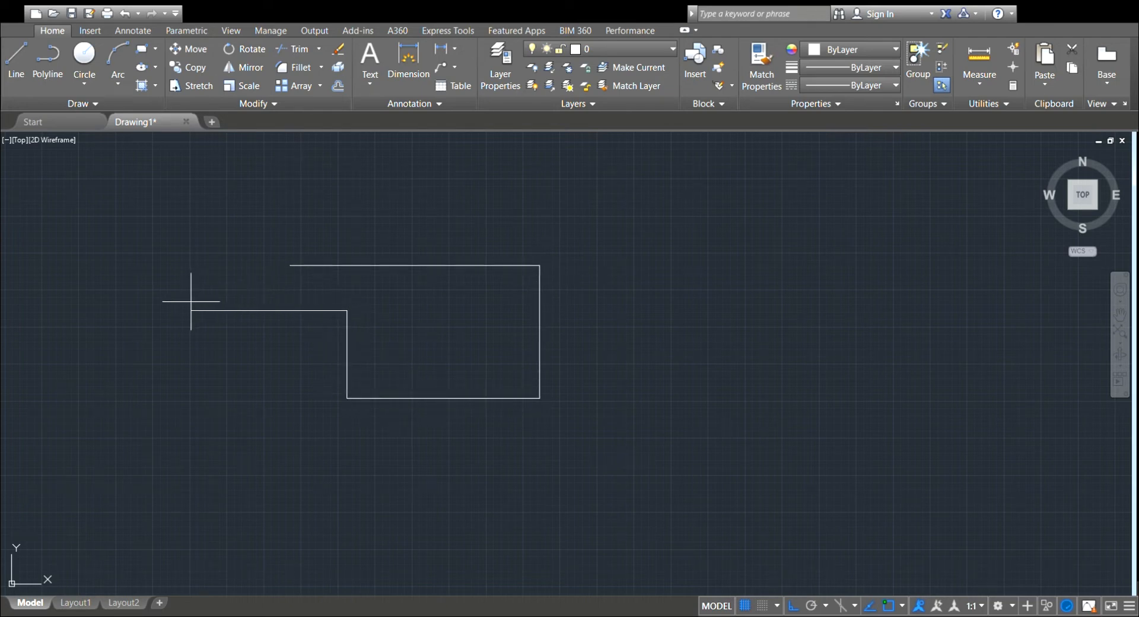
pyautogui.click(223, 310)
pyautogui.click(223, 266)
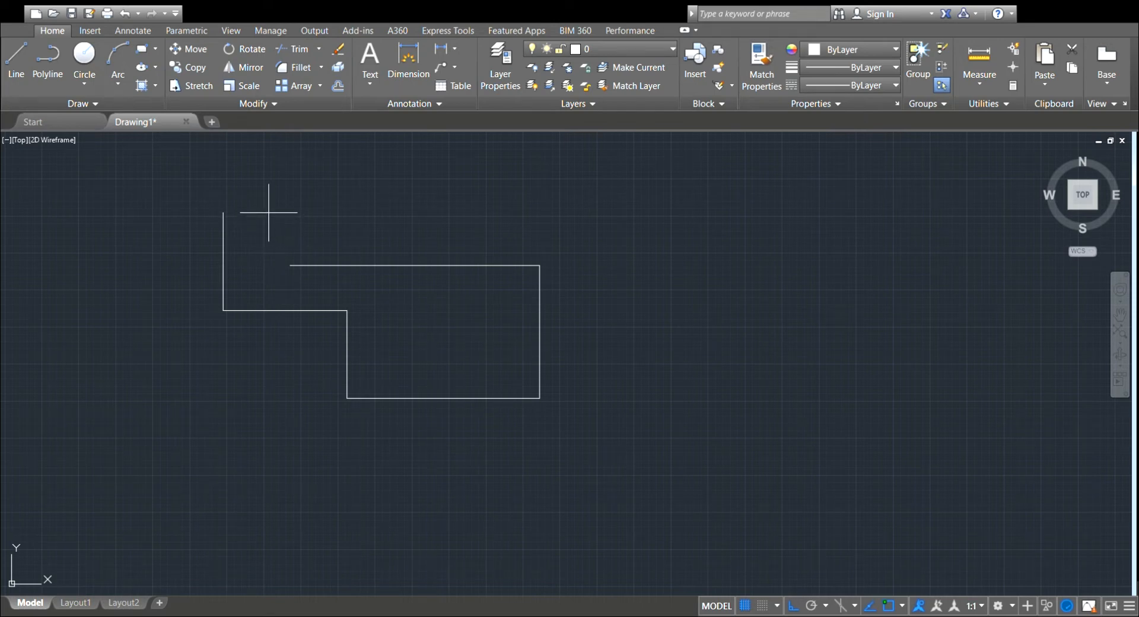
pyautogui.press('Escape')
pyautogui.hotkey('ctrl', 'z')
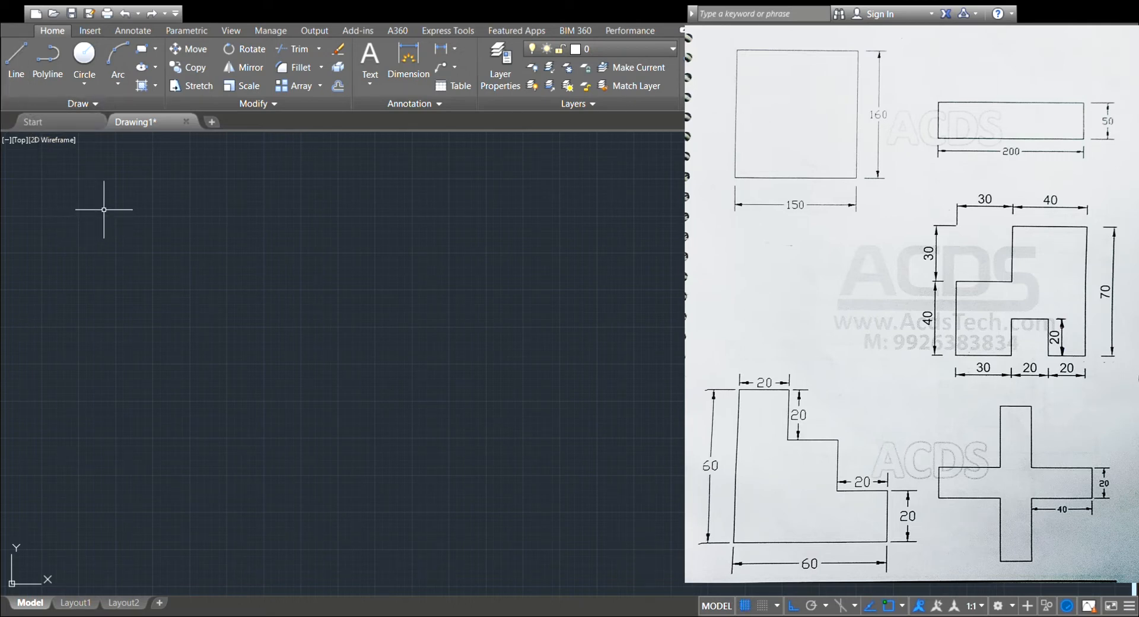
# Draw a closed rectangle 150 wide and 160 high from connected lines, leaving no extra segment beyond its corner.
pyautogui.click(14, 70)
pyautogui.click(267, 242)
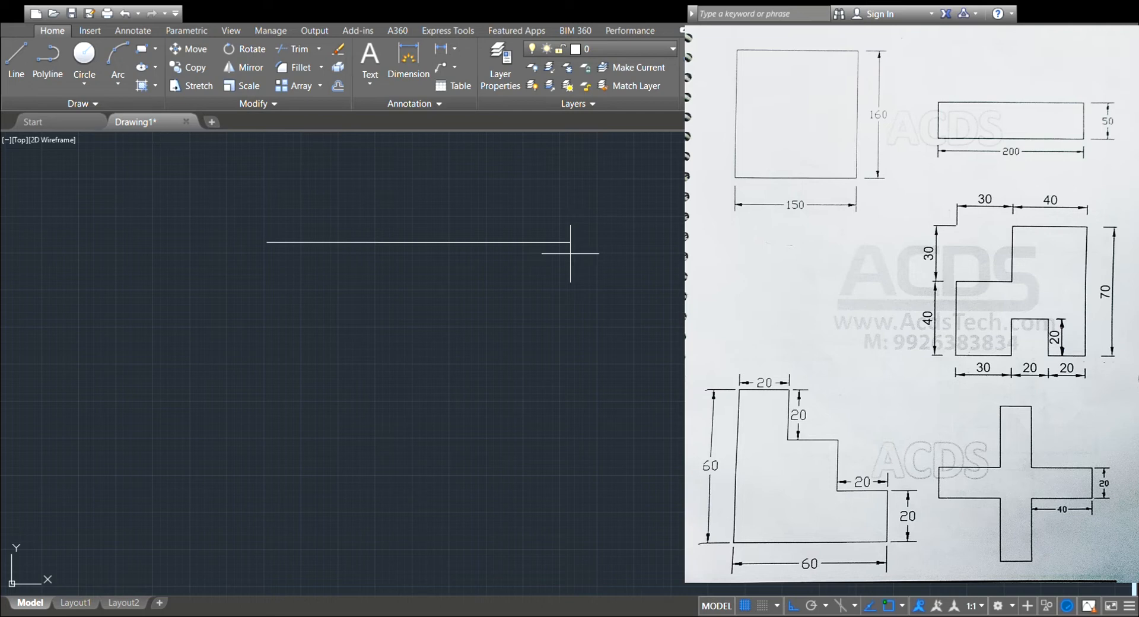
pyautogui.write('150')
pyautogui.press('Return')
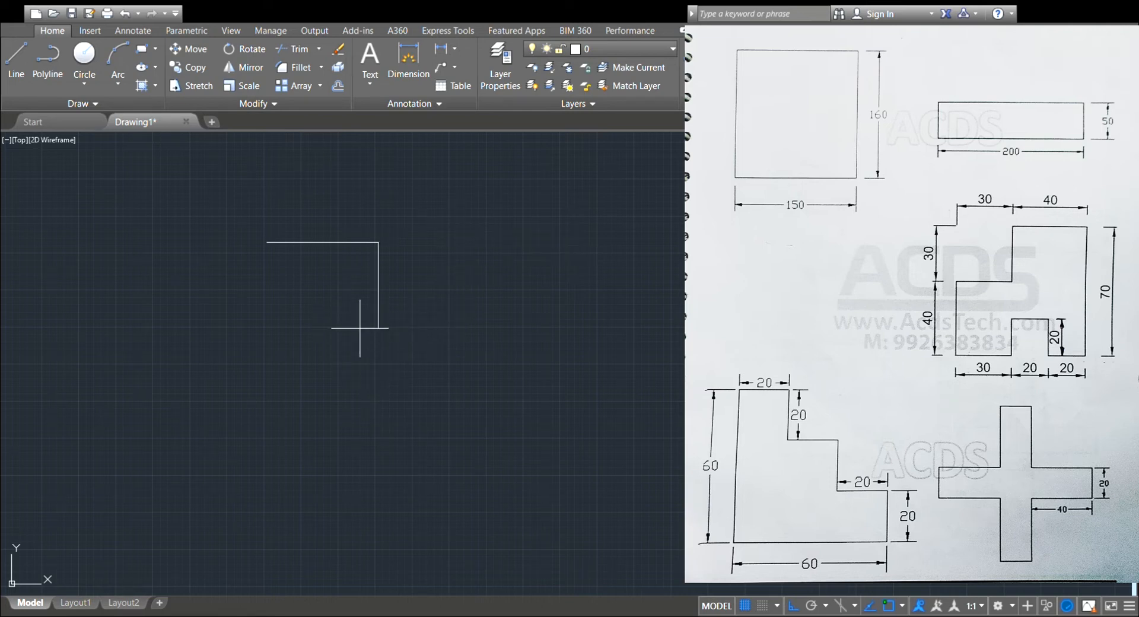
pyautogui.scroll(2, 342, 318)
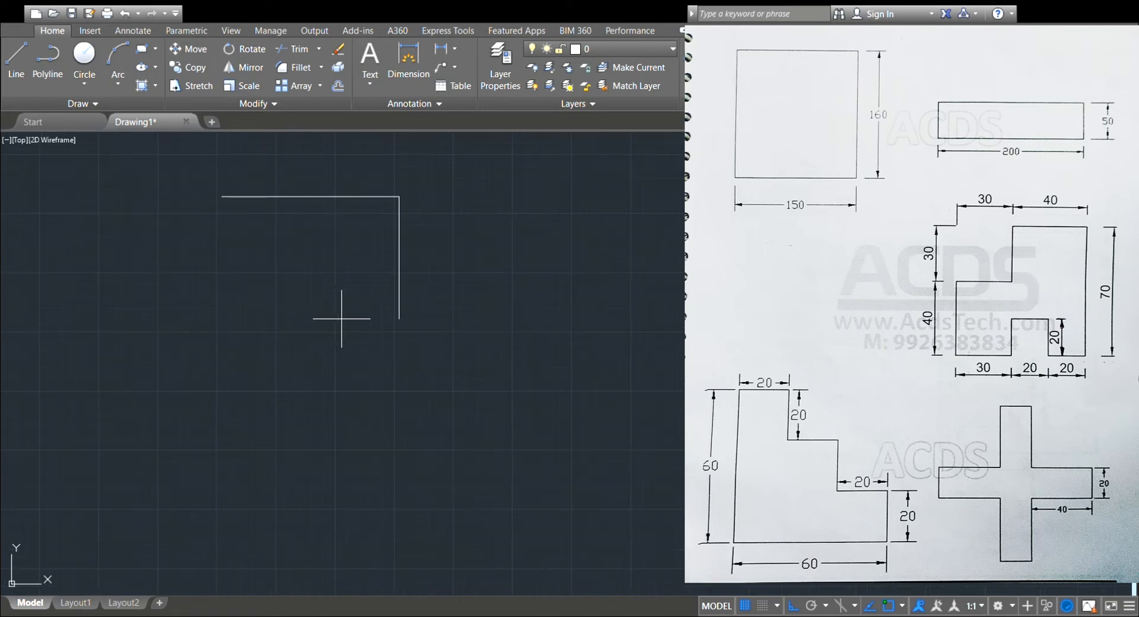
pyautogui.moveTo(340, 315); pyautogui.dragTo(582, 413, button='middle')
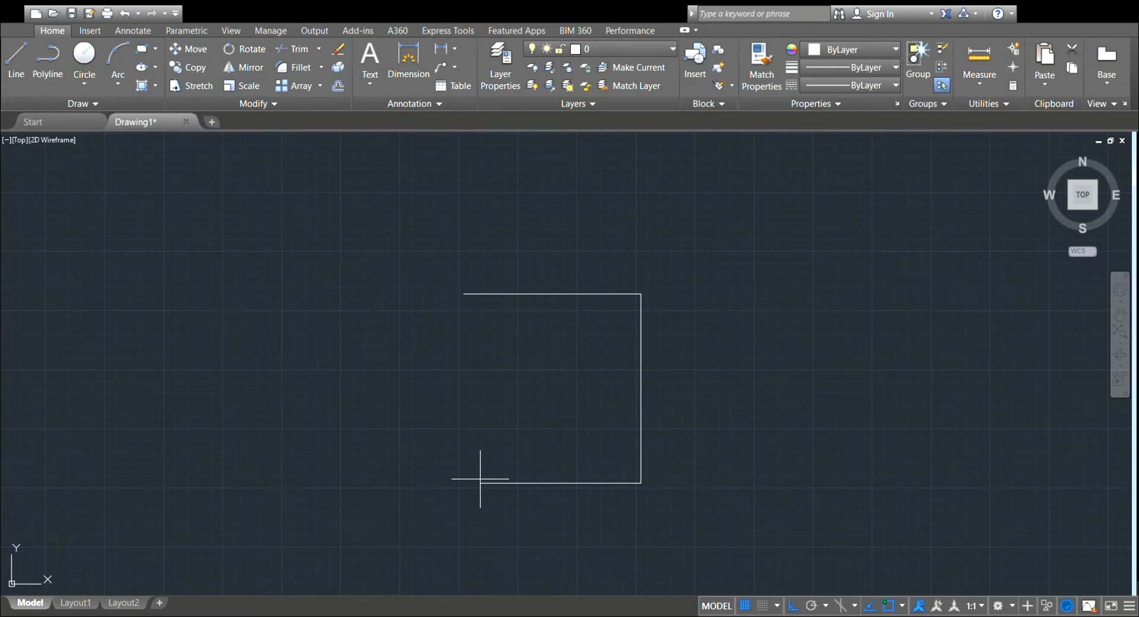
pyautogui.press('Return')
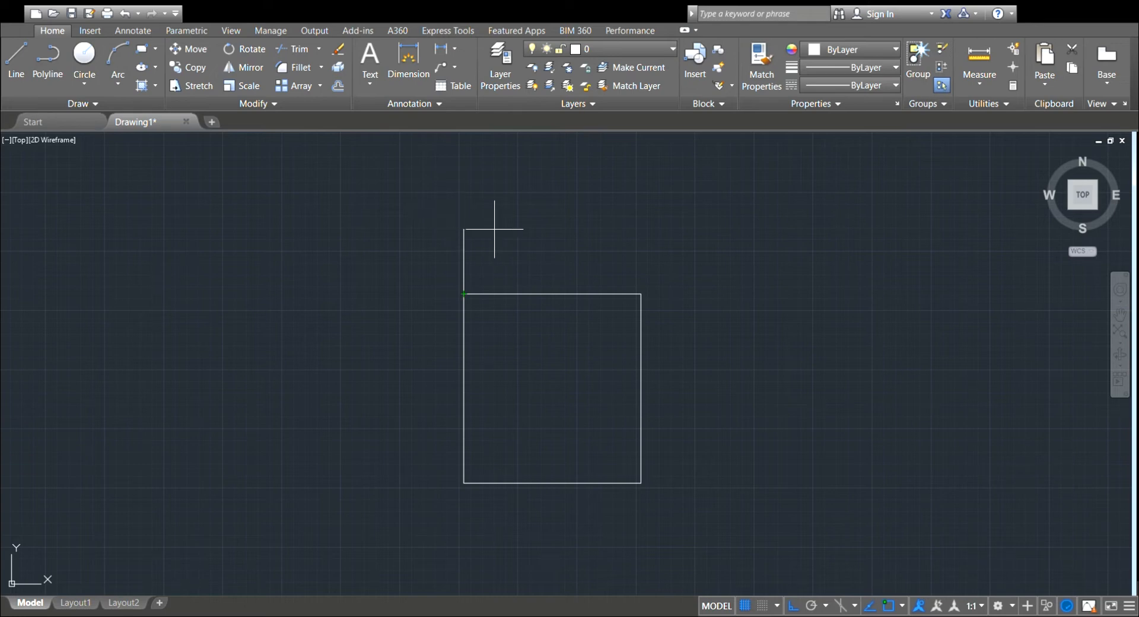
pyautogui.click(492, 253)
pyautogui.press('Return')
pyautogui.hotkey('ctrl', 'z')
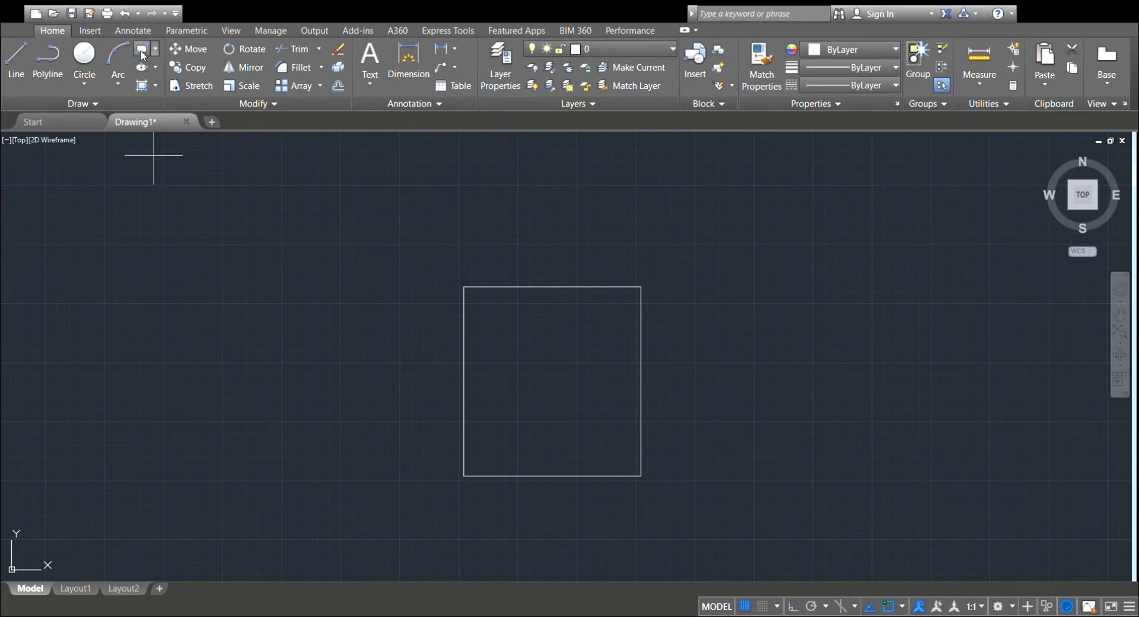
# Draw a second rectangle, 150 wide and 160 high, to the left of the first with the Rectangle command.
pyautogui.click(154, 258)
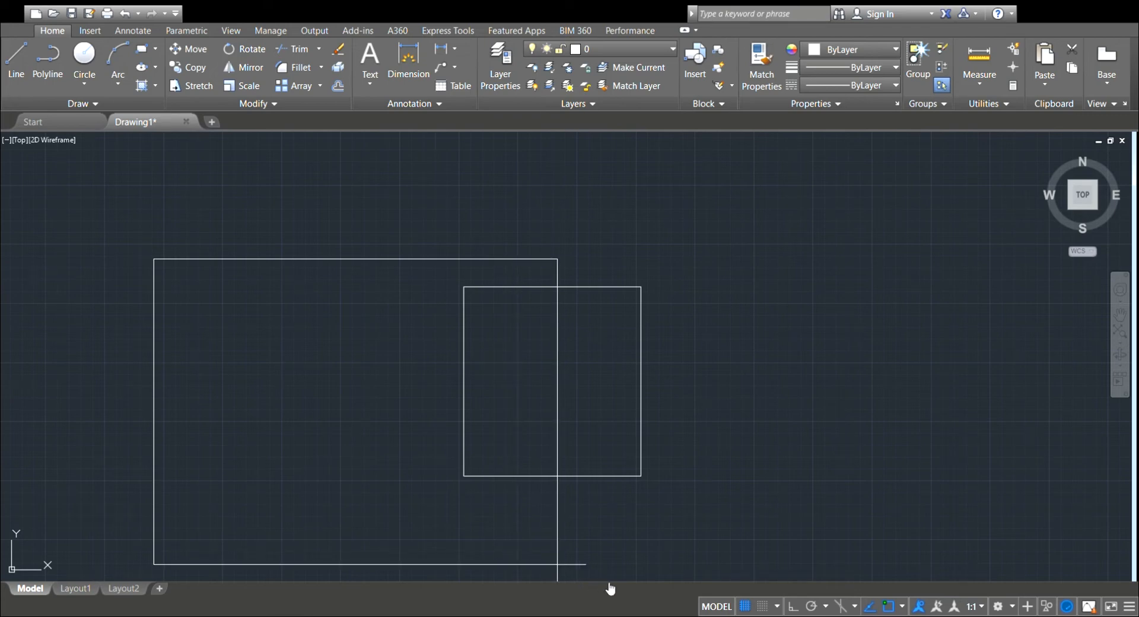
pyautogui.press('Escape')
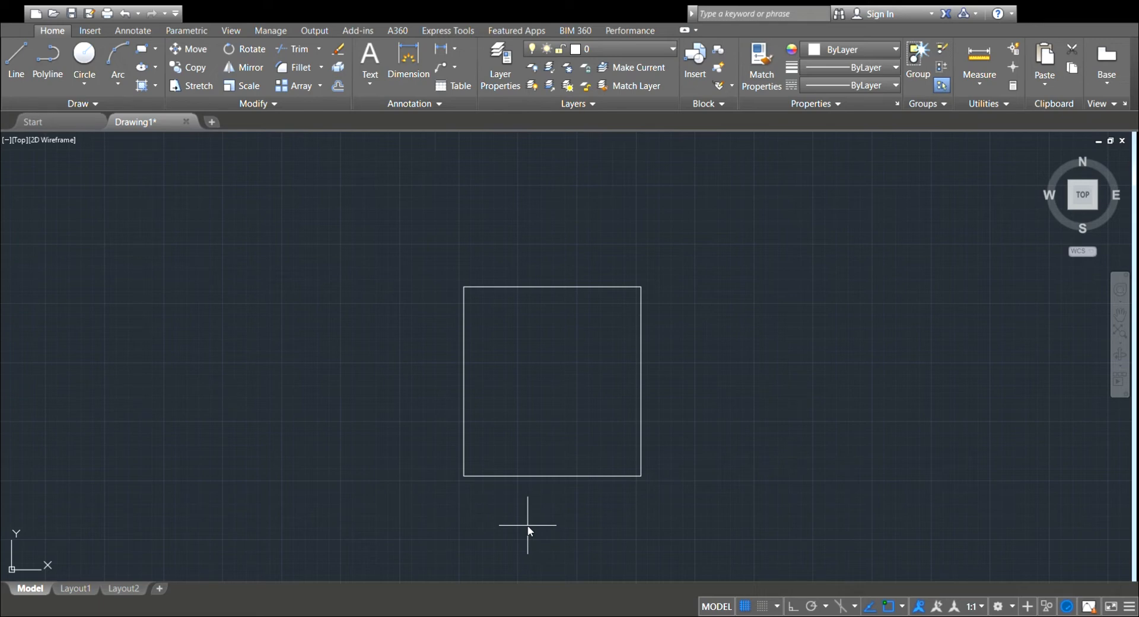
pyautogui.hotkey('ctrl', 'z')
pyautogui.click(247, 315)
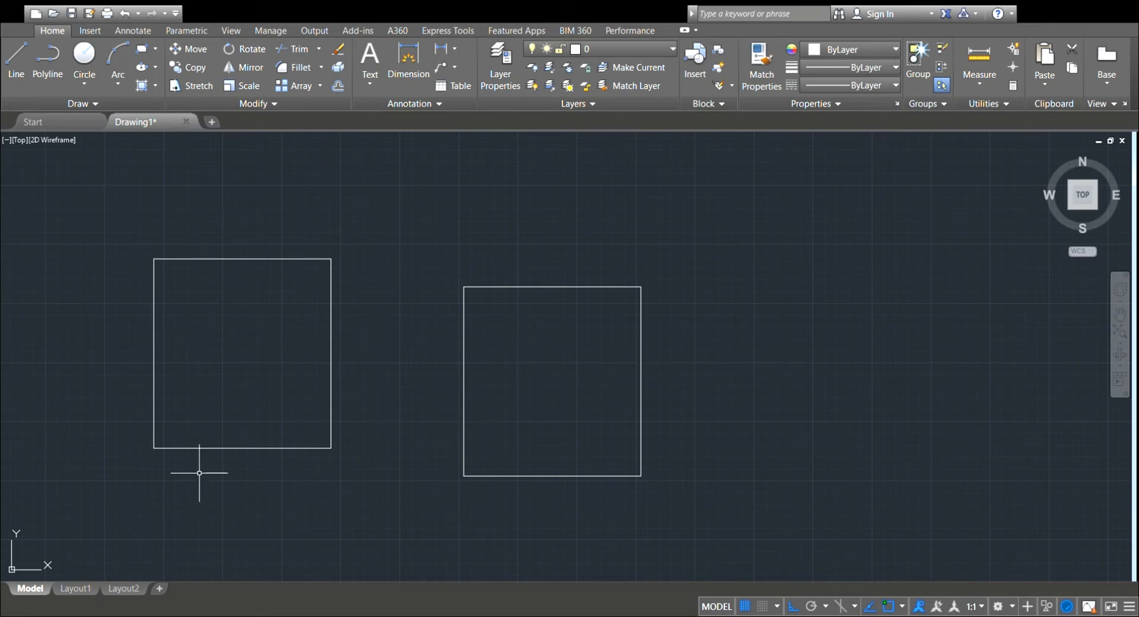
# Draw a closed rectangle 200 wide and 50 high from connected lines in an empty area.
pyautogui.moveTo(783, 330)
pyautogui.mouseDown(button='middle')
pyautogui.moveTo(333, 363)
pyautogui.moveTo(185, 356)
pyautogui.mouseUp(button='middle')
pyautogui.moveTo(498, 367)
pyautogui.mouseDown(button='middle')
pyautogui.moveTo(196, 387)
pyautogui.moveTo(343, 397)
pyautogui.moveTo(314, 392)
pyautogui.mouseUp(button='middle')
pyautogui.moveTo(607, 333); pyautogui.dragTo(570, 349, button='middle')
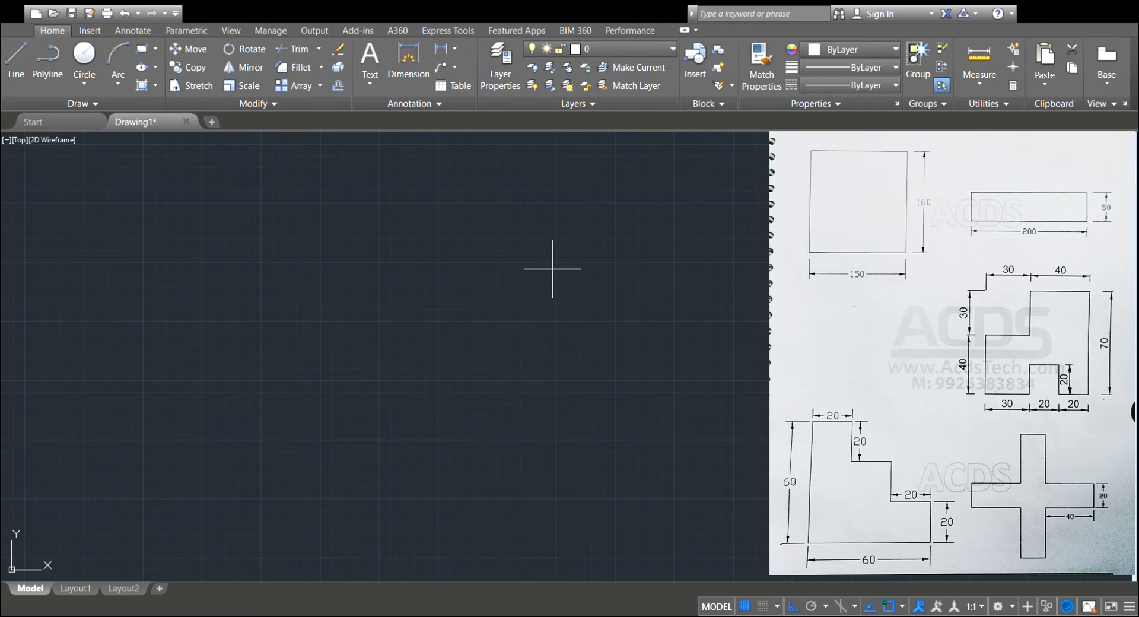
pyautogui.click(17, 65)
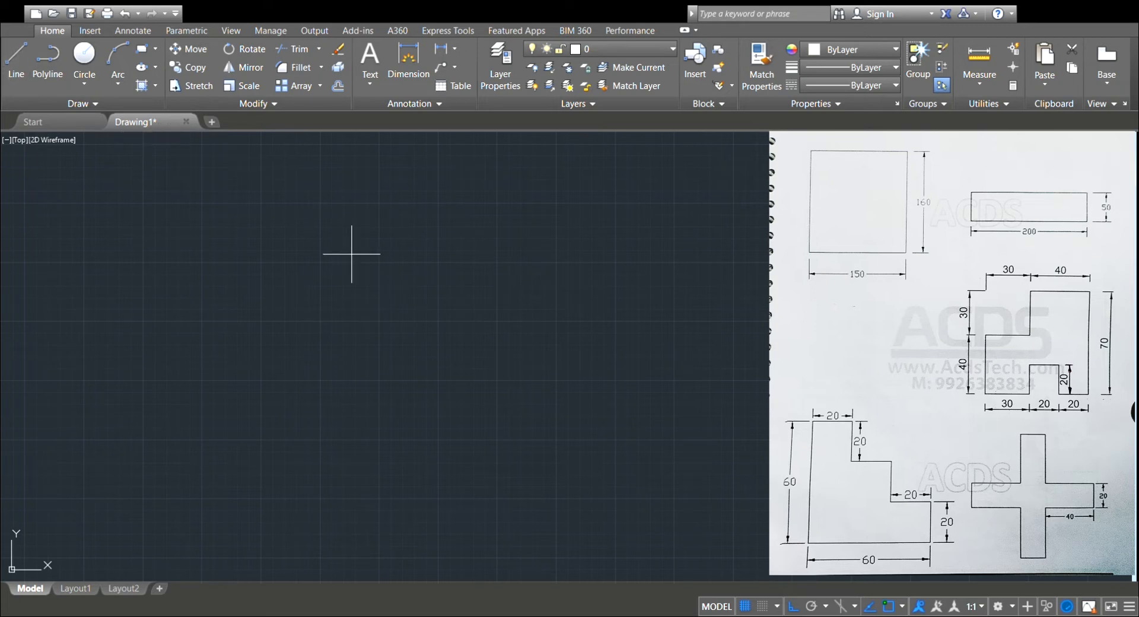
pyautogui.click(283, 260)
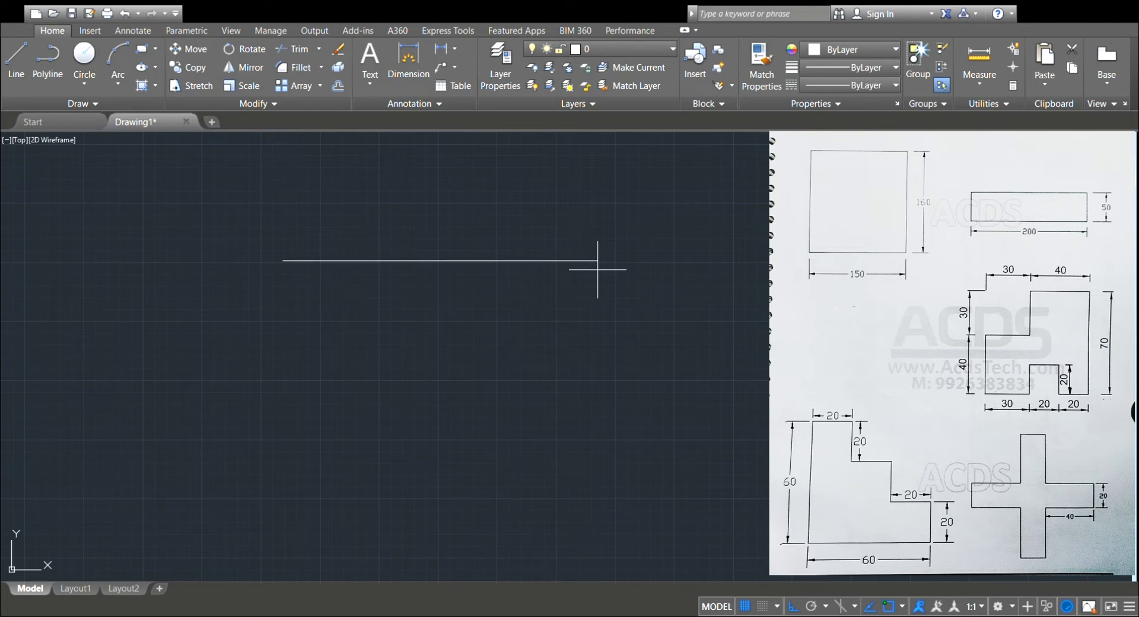
pyautogui.click(520, 261)
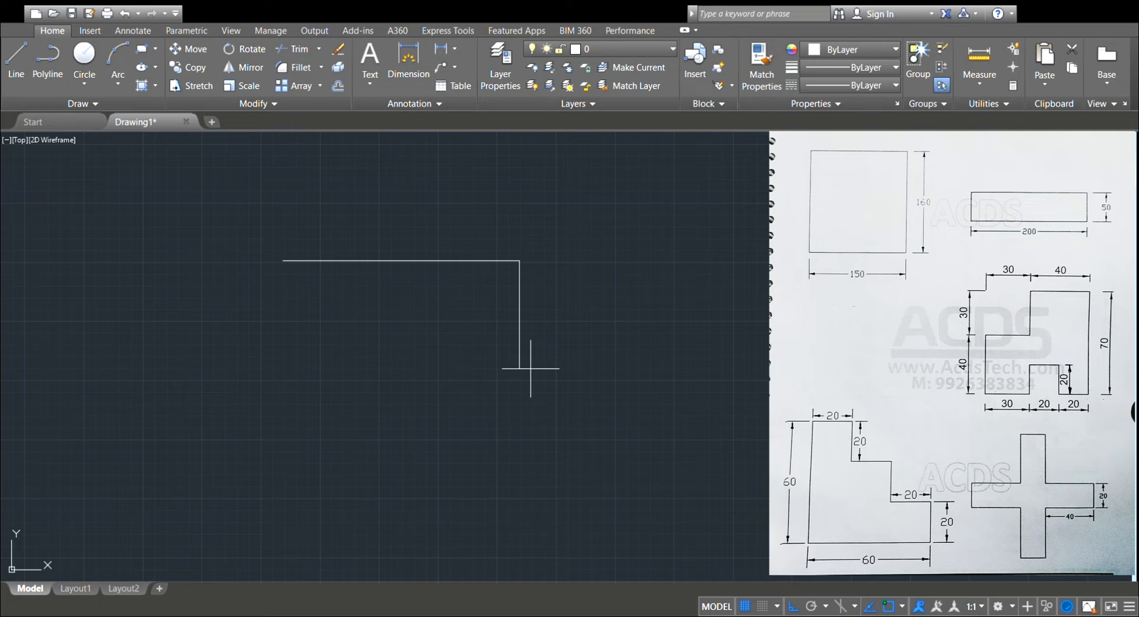
pyautogui.click(521, 319)
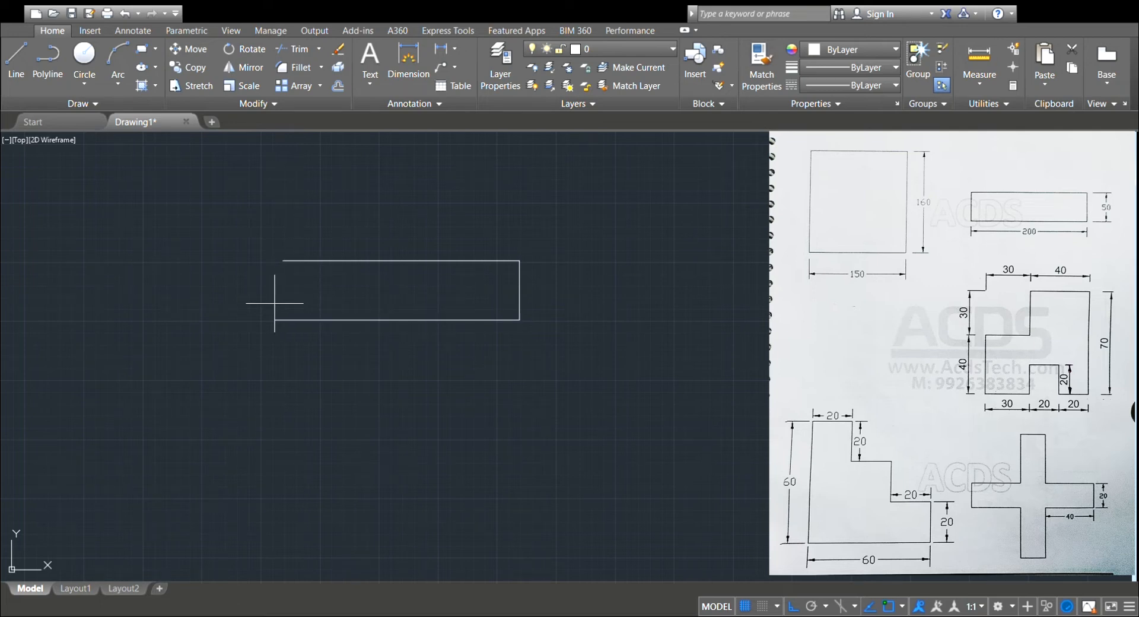
pyautogui.click(283, 261)
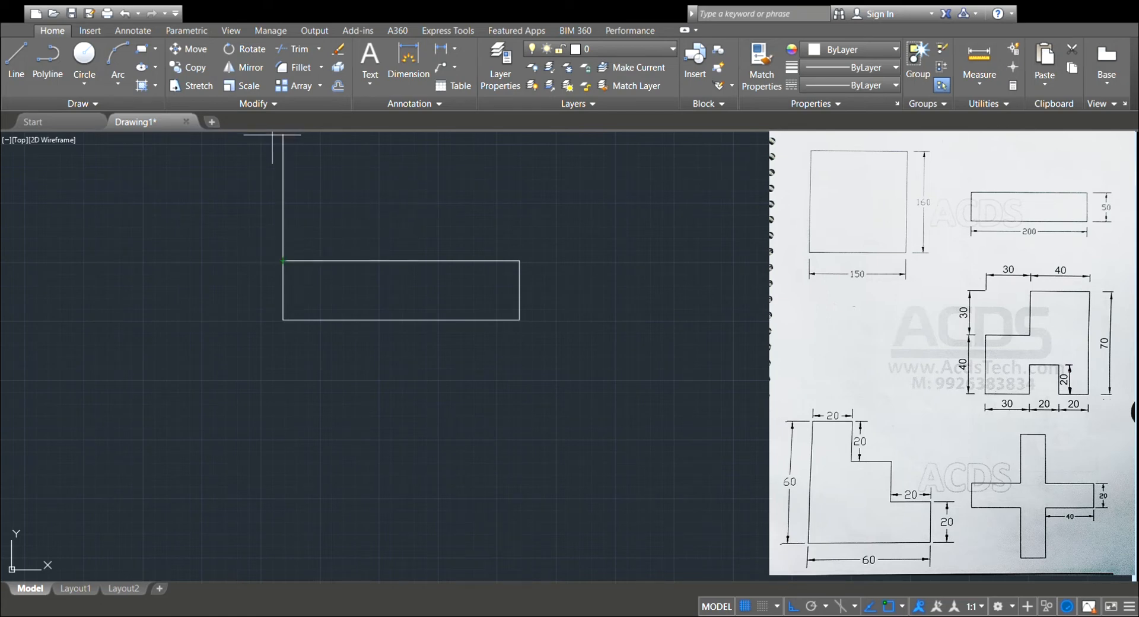
pyautogui.press('Escape')
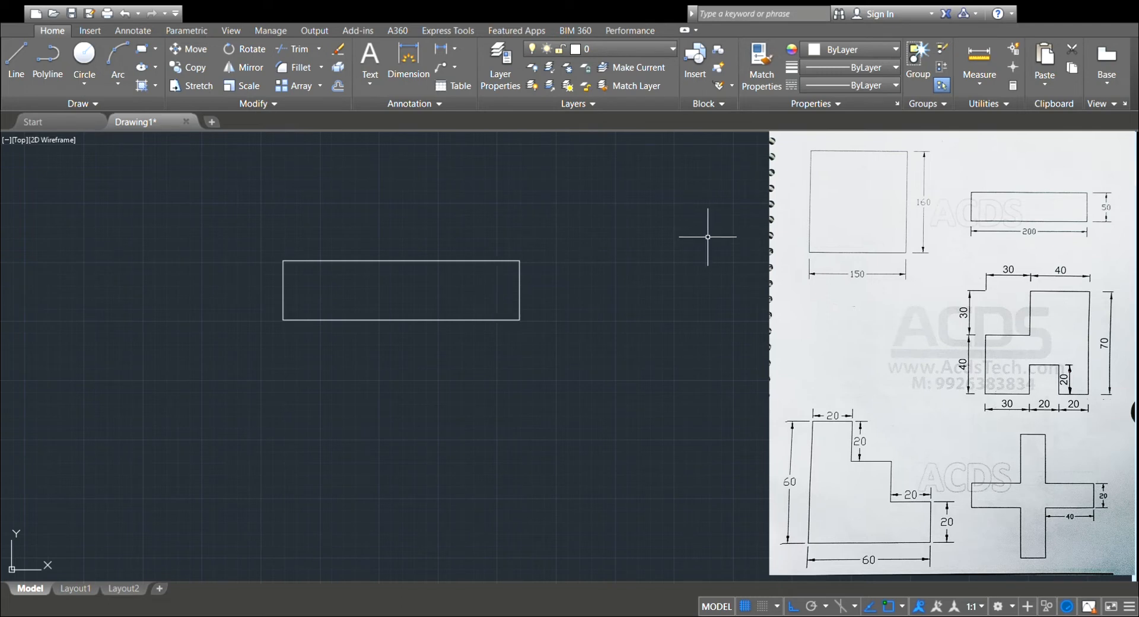
# Draw another rectangle, 200 by 50, to the right of the line-drawn one with the Rectangle command.
pyautogui.moveTo(652, 285); pyautogui.dragTo(334, 306, button='middle')
pyautogui.moveTo(765, 344); pyautogui.dragTo(1017, 374, button='middle')
pyautogui.click(141, 53)
pyautogui.click(579, 277)
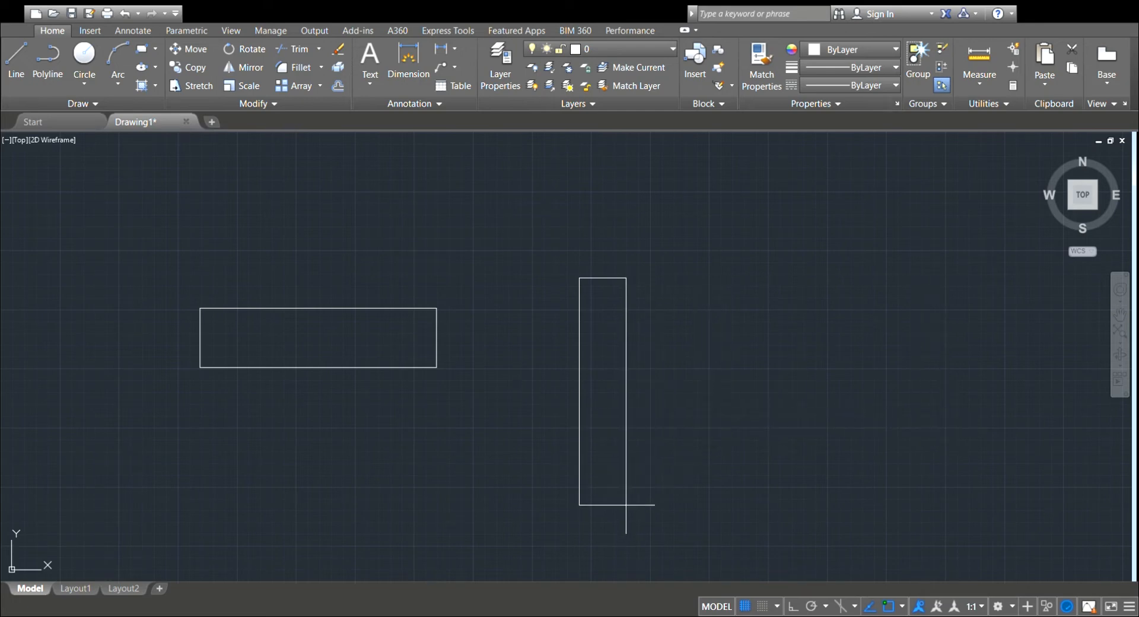
pyautogui.press('Escape')
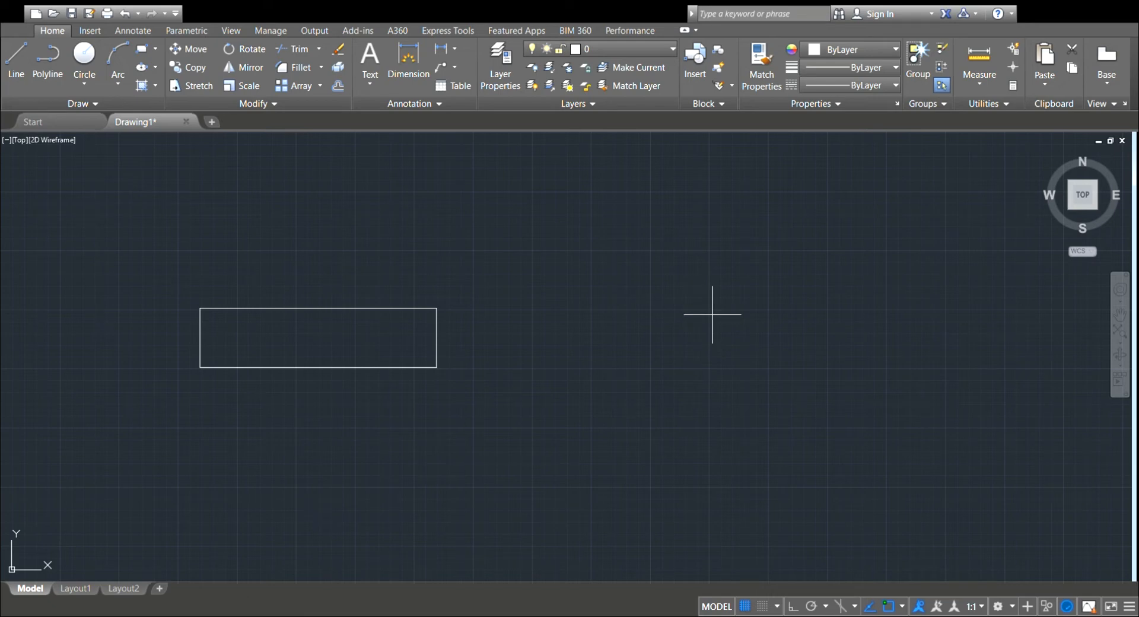
pyautogui.press('Return')
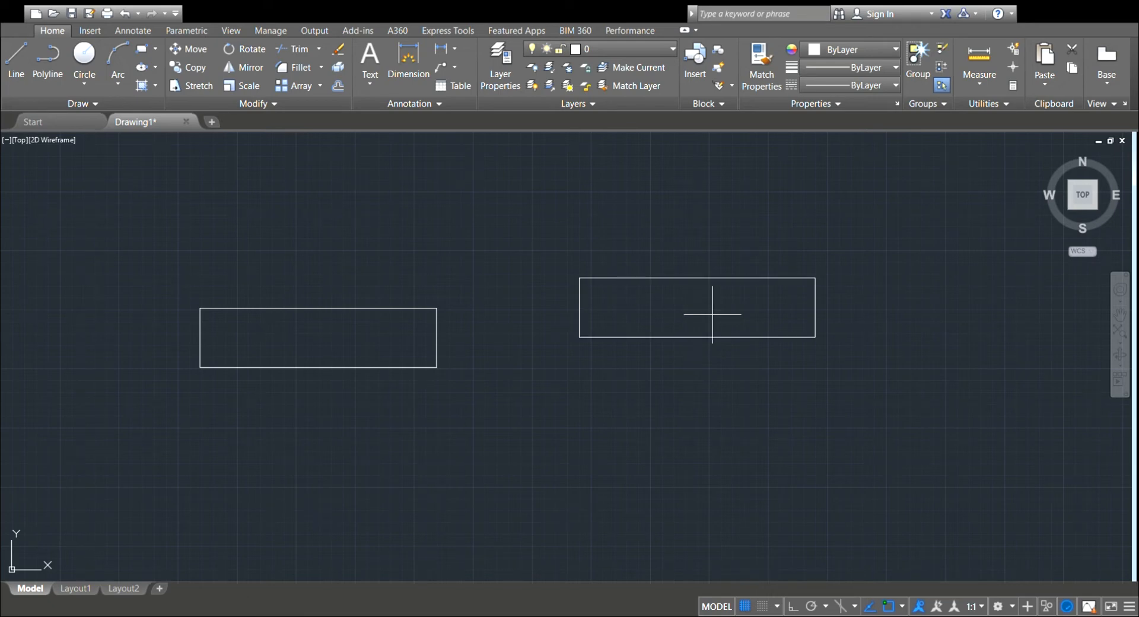
pyautogui.click(764, 344)
# Start the notched figure in an empty area with a 70-unit vertical line downward as its right edge.
pyautogui.moveTo(898, 352); pyautogui.dragTo(688, 352, button='middle')
pyautogui.moveTo(704, 360); pyautogui.dragTo(453, 389, button='middle')
pyautogui.moveTo(877, 372); pyautogui.dragTo(753, 385, button='middle')
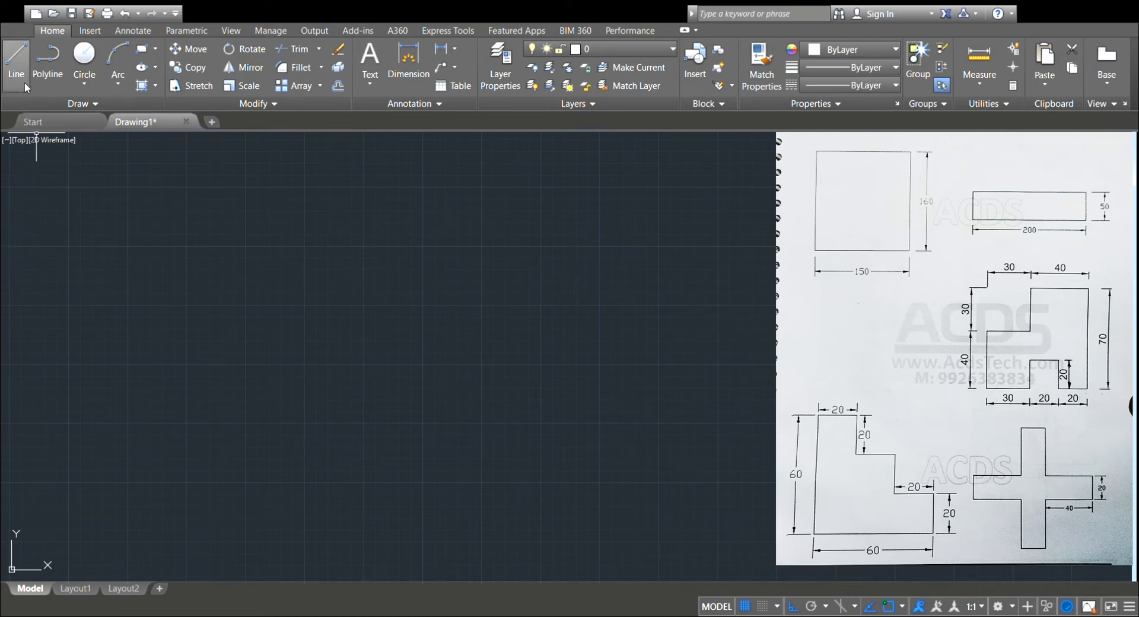
pyautogui.click(24, 63)
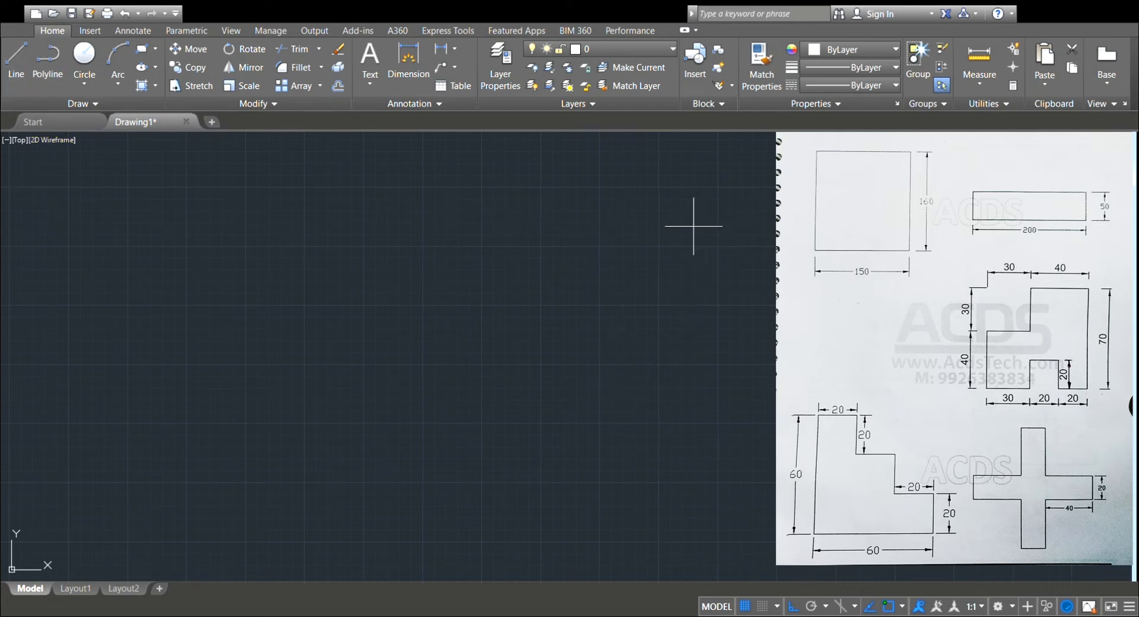
pyautogui.click(670, 228)
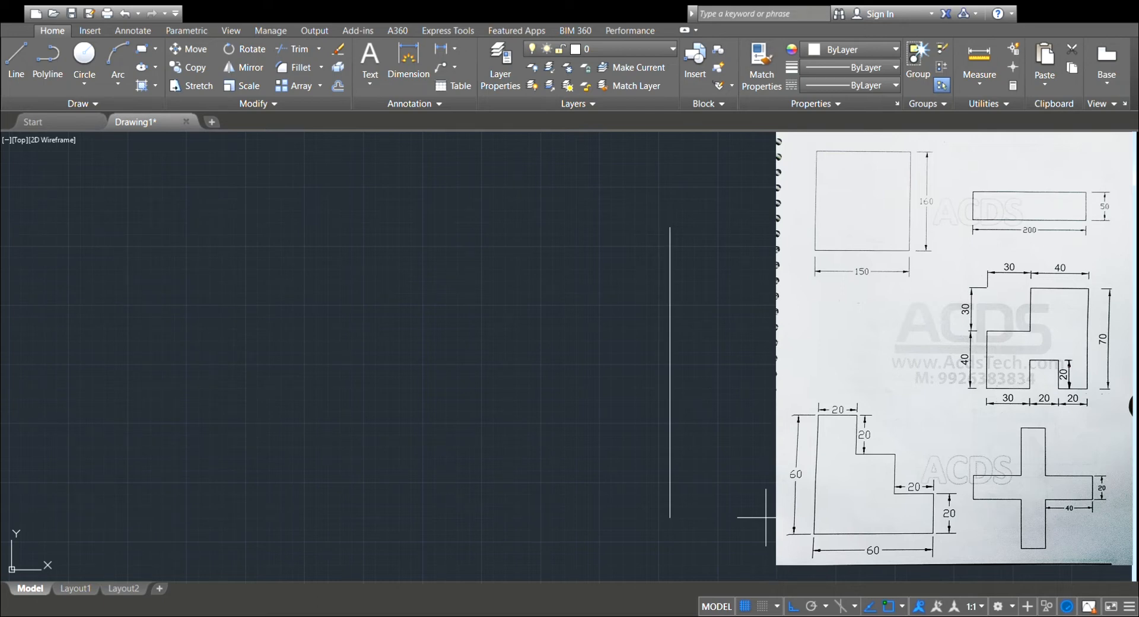
pyautogui.write('70')
pyautogui.press('Return')
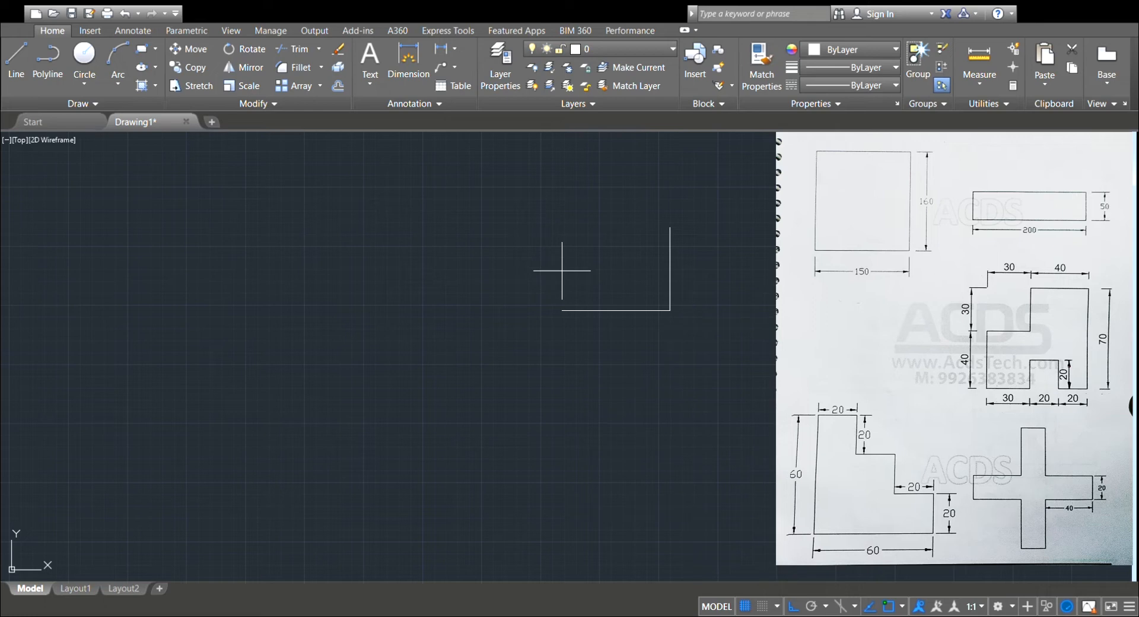
# Continue the outline with a 20-unit bottom segment to the left, followed by a notch 20 wide and 20 high.
pyautogui.scroll(2, 562, 271)
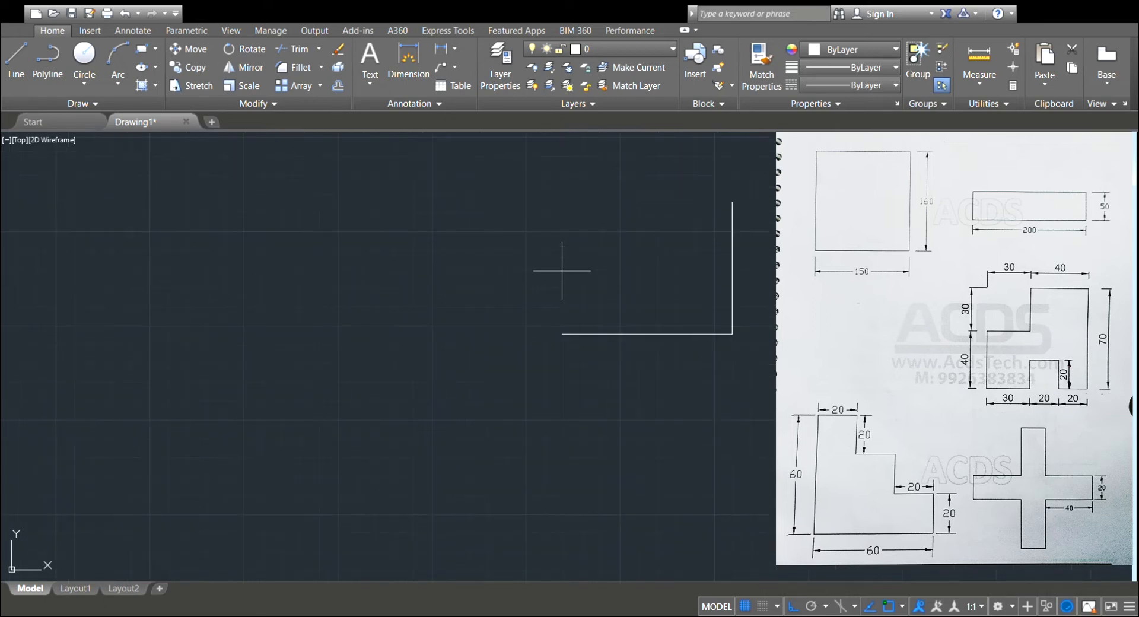
pyautogui.scroll(2, 562, 271)
pyautogui.moveTo(573, 323); pyautogui.dragTo(440, 376, button='middle')
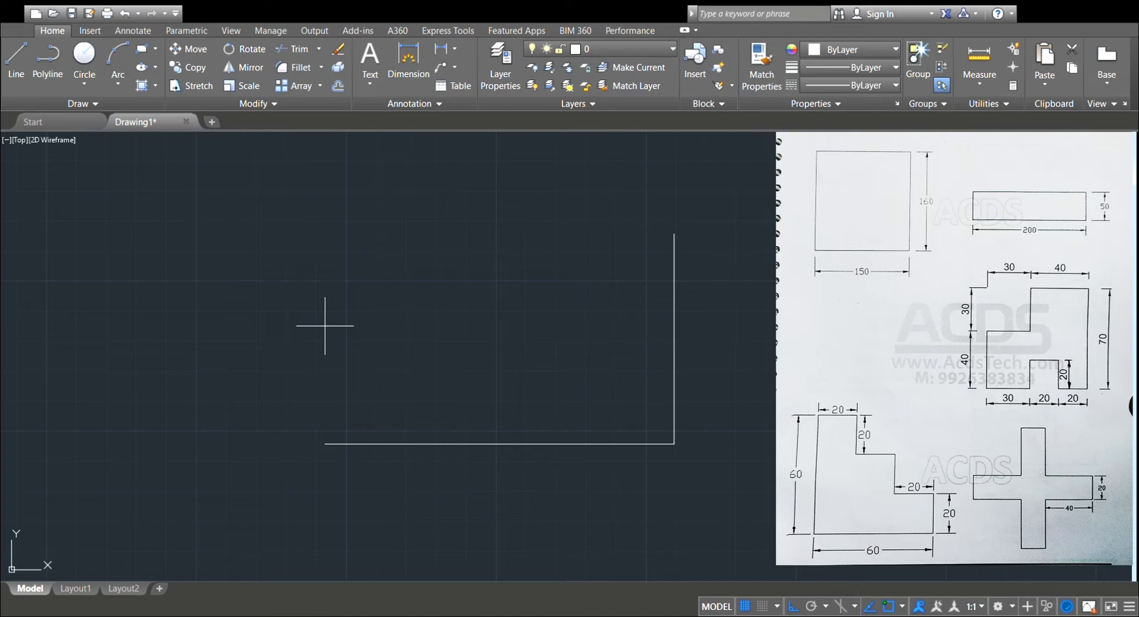
pyautogui.click(615, 314)
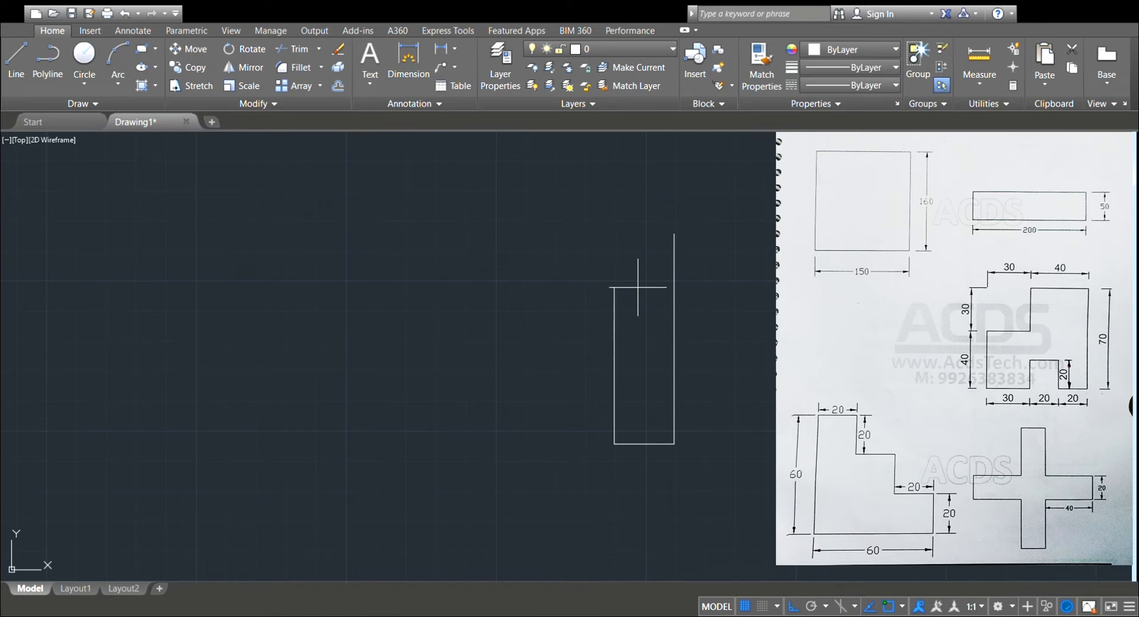
pyautogui.write('20')
pyautogui.press('Return')
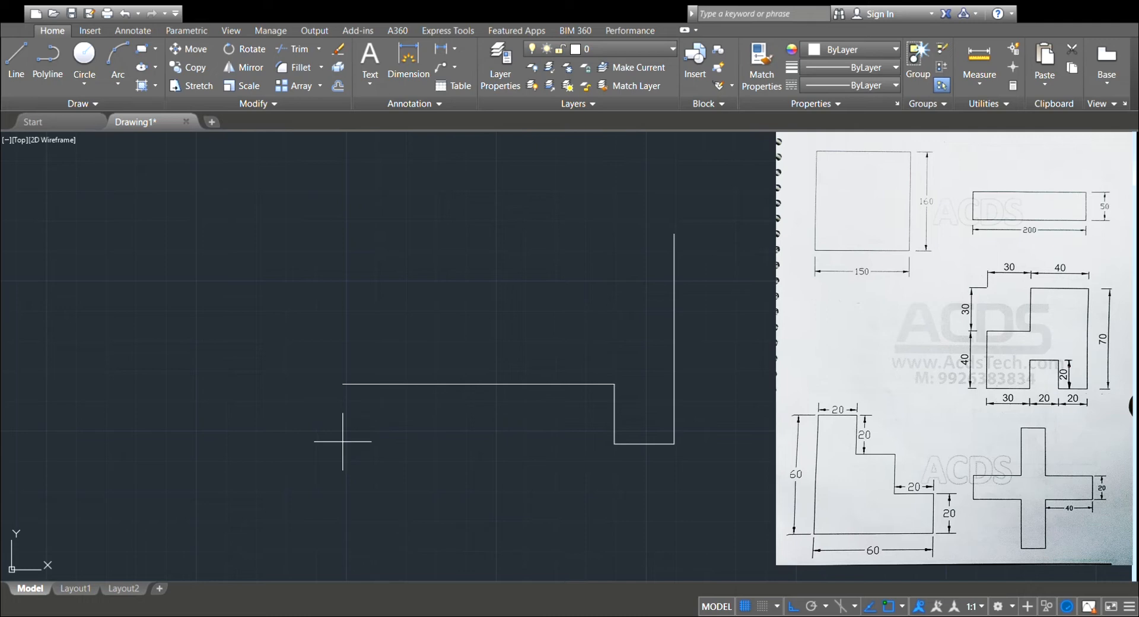
pyautogui.write('20')
pyautogui.press('Return')
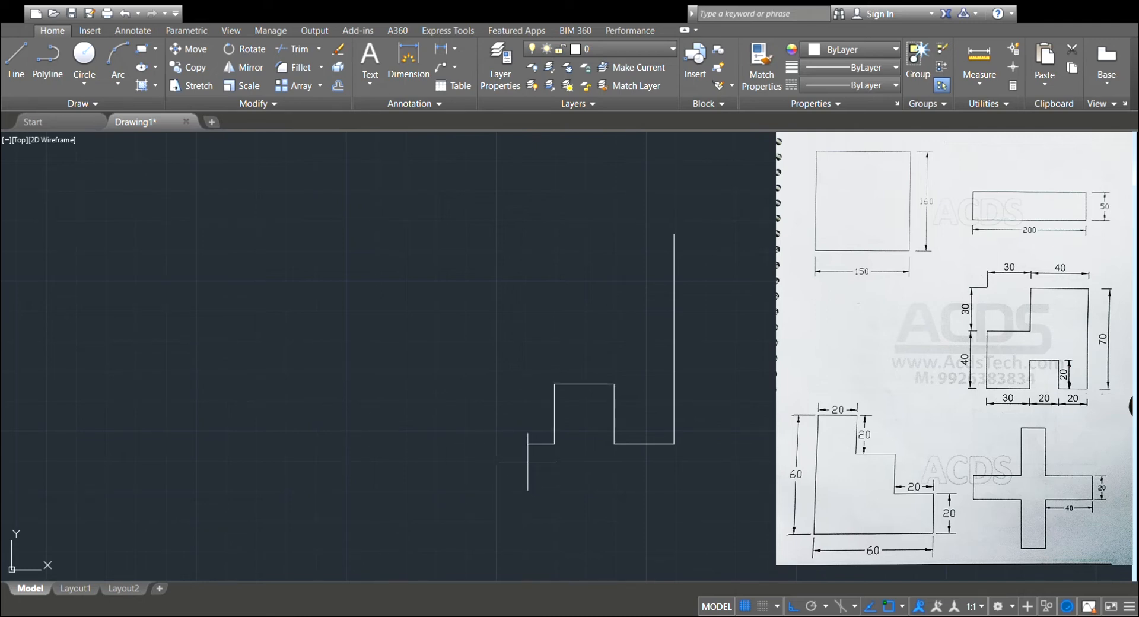
pyautogui.write('20')
pyautogui.press('Return')
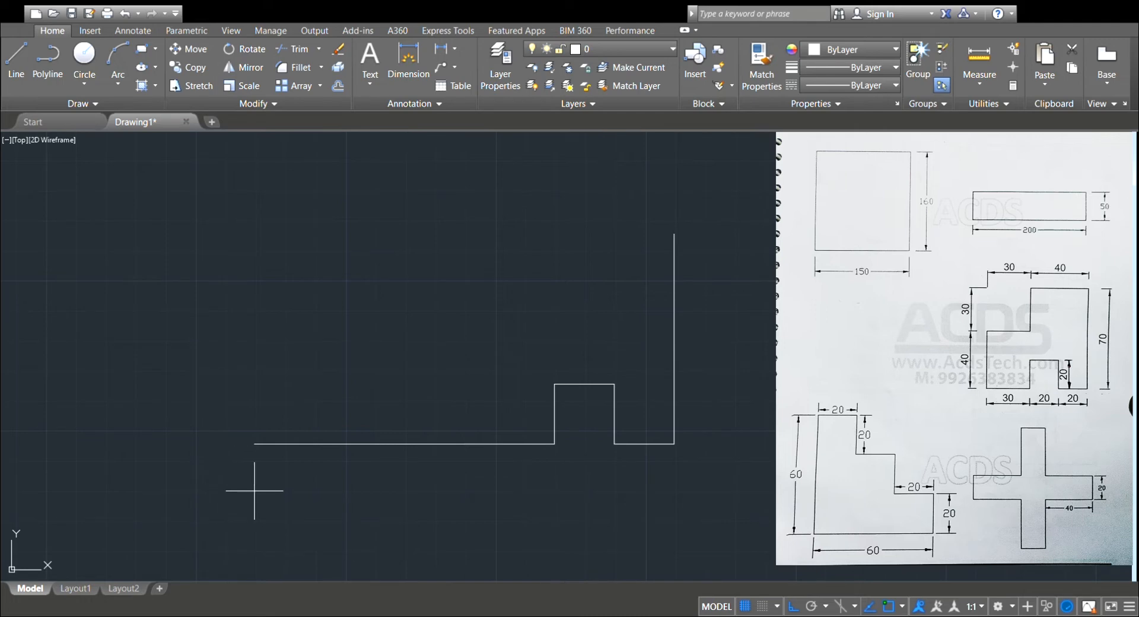
# Complete the notched outline with segments 30 left, 40 up, 30 right and 30 up, closing it at the right edge's upper endpoint.
pyautogui.write('30')
pyautogui.press('Return')
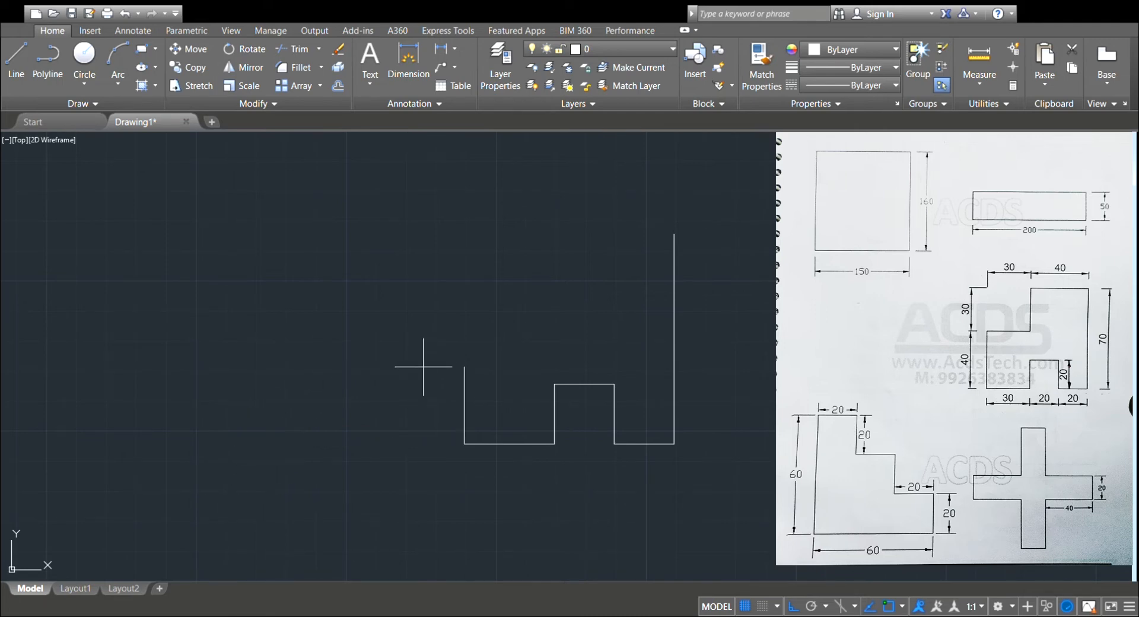
pyautogui.write('40')
pyautogui.press('Return')
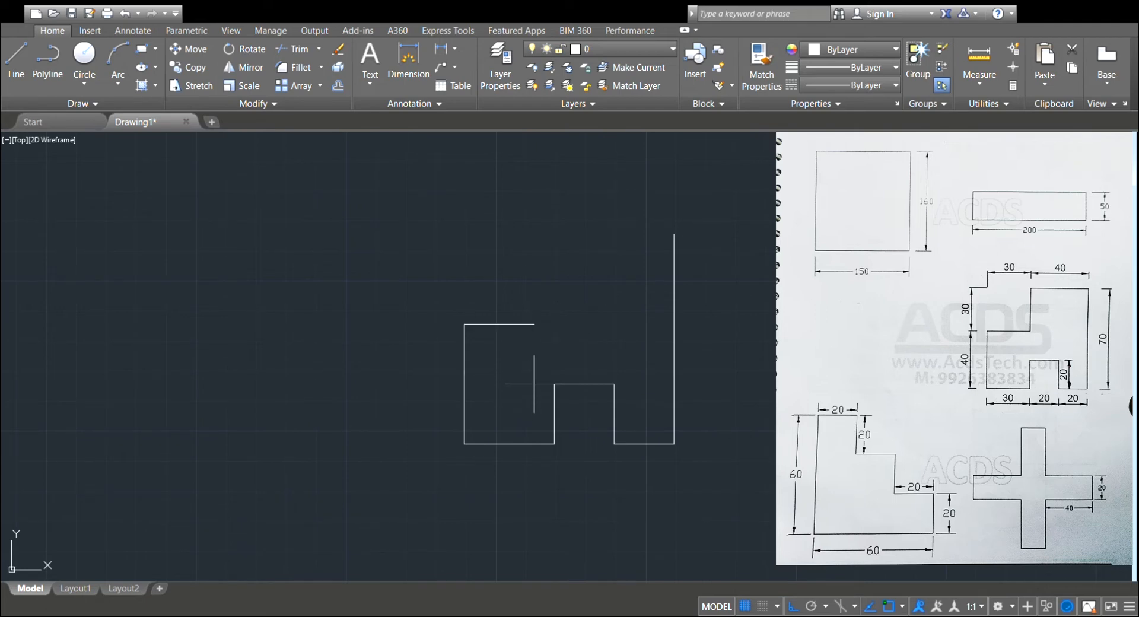
pyautogui.write('30')
pyautogui.press('Return')
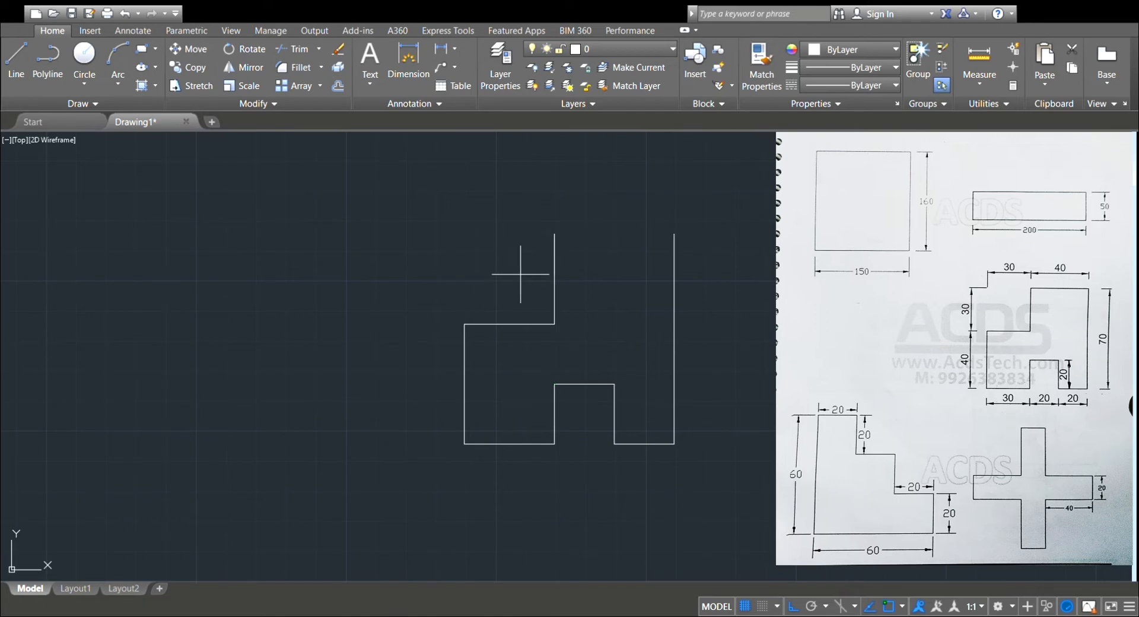
pyautogui.click(674, 233)
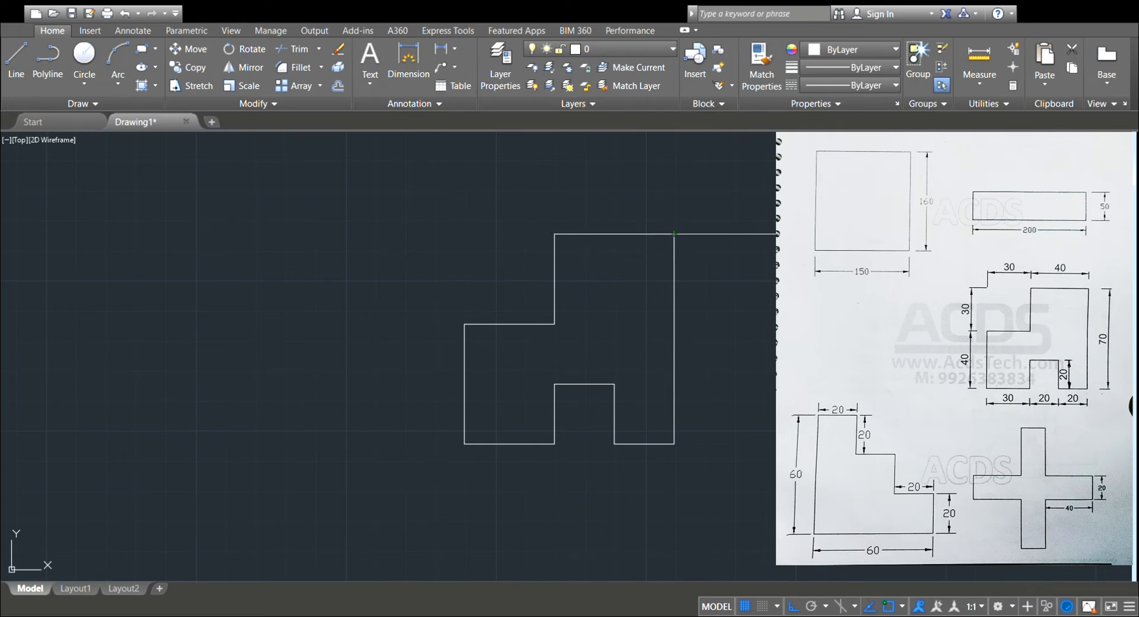
pyautogui.press('Return')
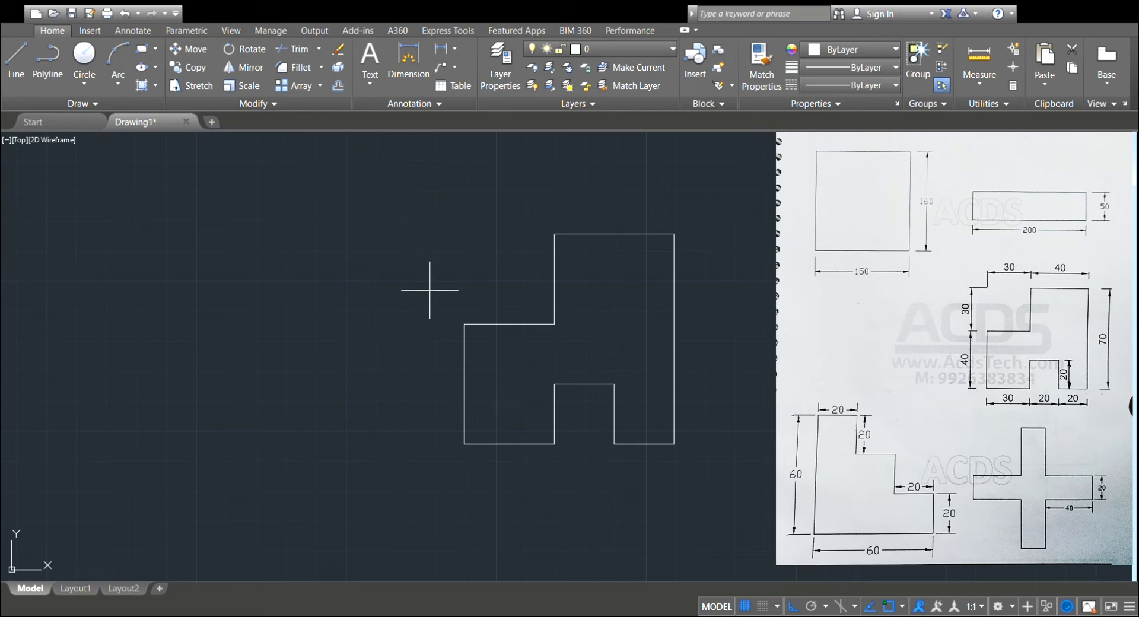
# Dimension the notched figure's top edge above the outline and its full right edge beside it.
pyautogui.click(570, 233)
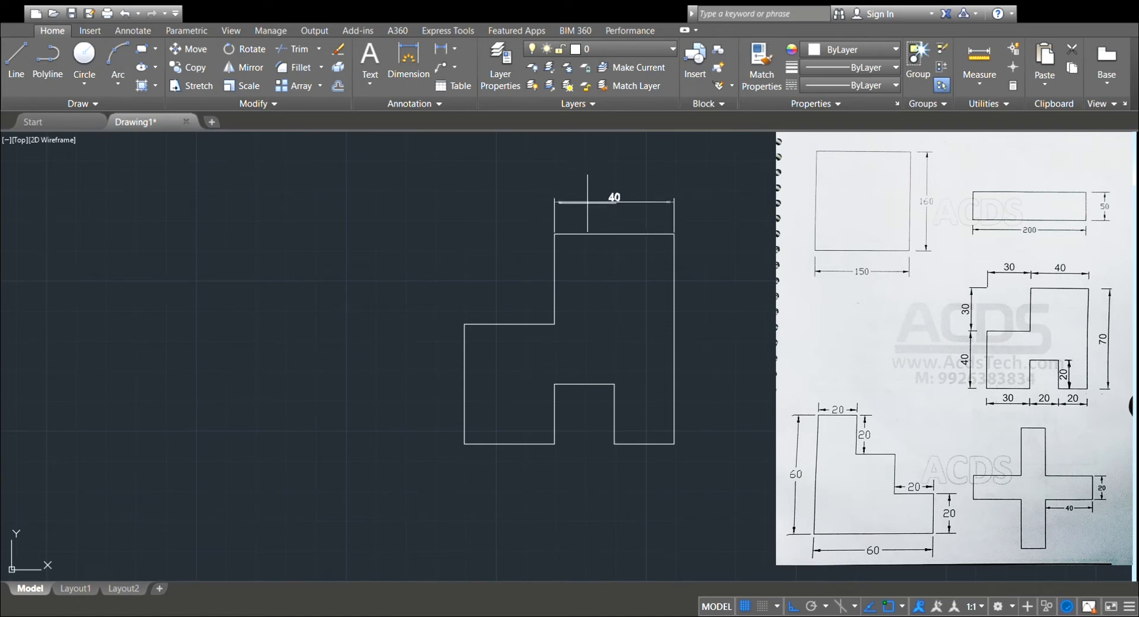
pyautogui.click(587, 194)
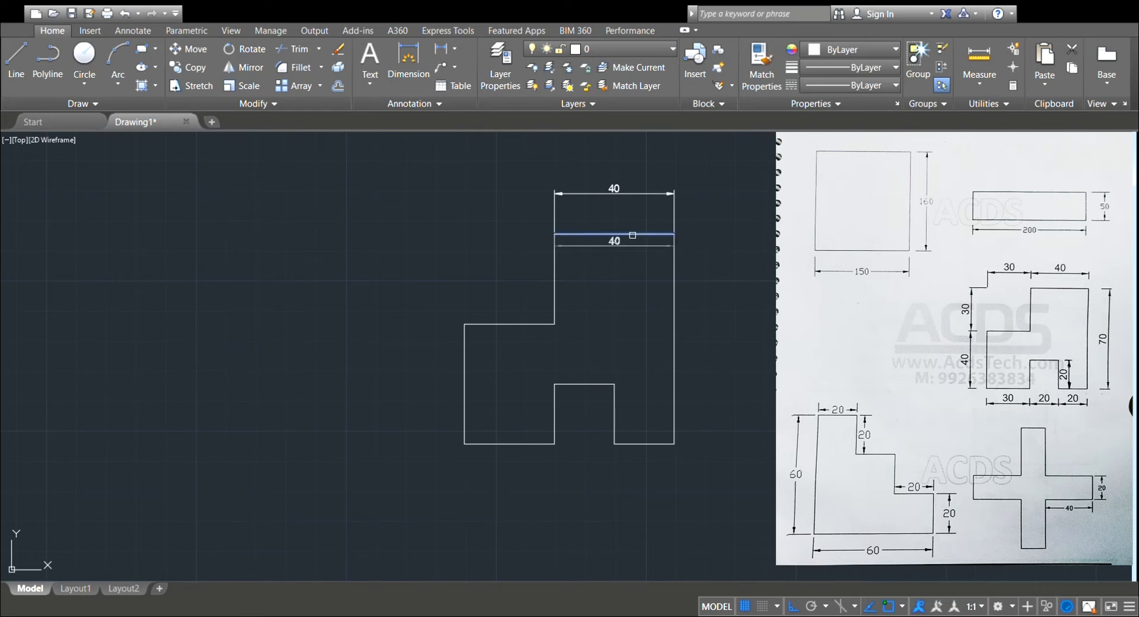
pyautogui.click(674, 300)
pyautogui.click(725, 304)
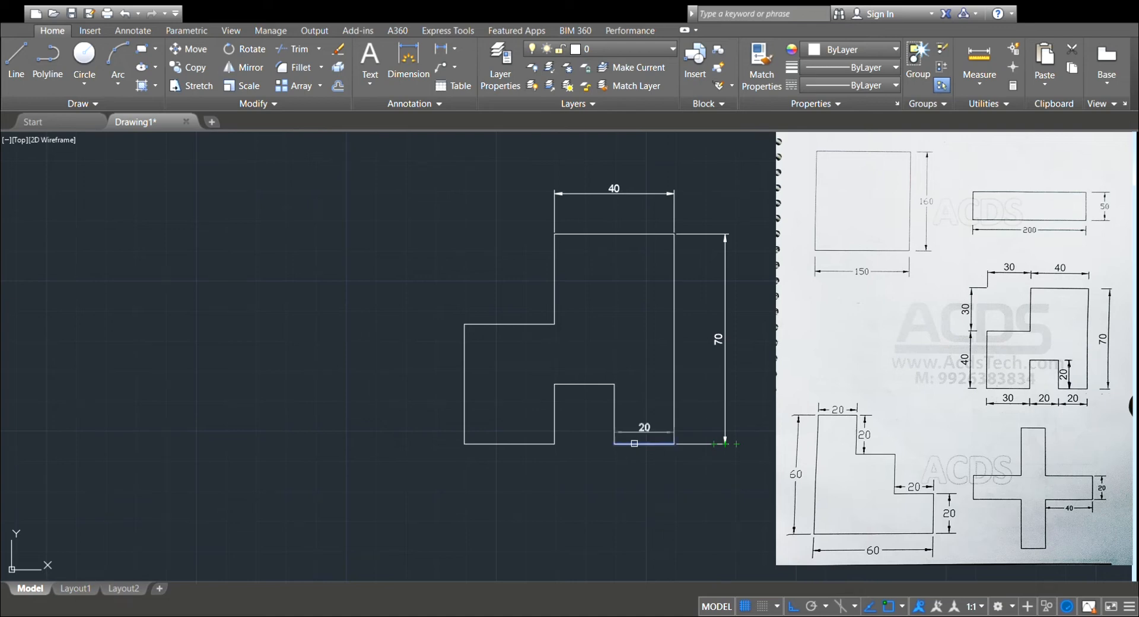
# Dimension the bottom-right segment below the figure and the notch's right side inside the notch.
pyautogui.click(634, 444)
pyautogui.click(621, 465)
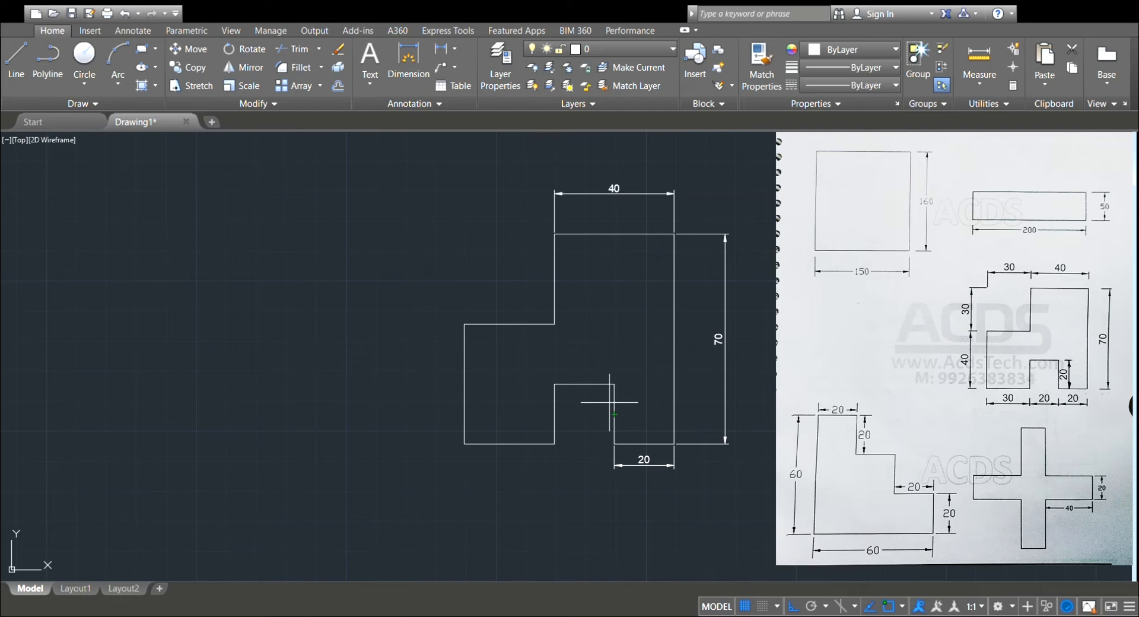
pyautogui.click(616, 404)
pyautogui.click(605, 411)
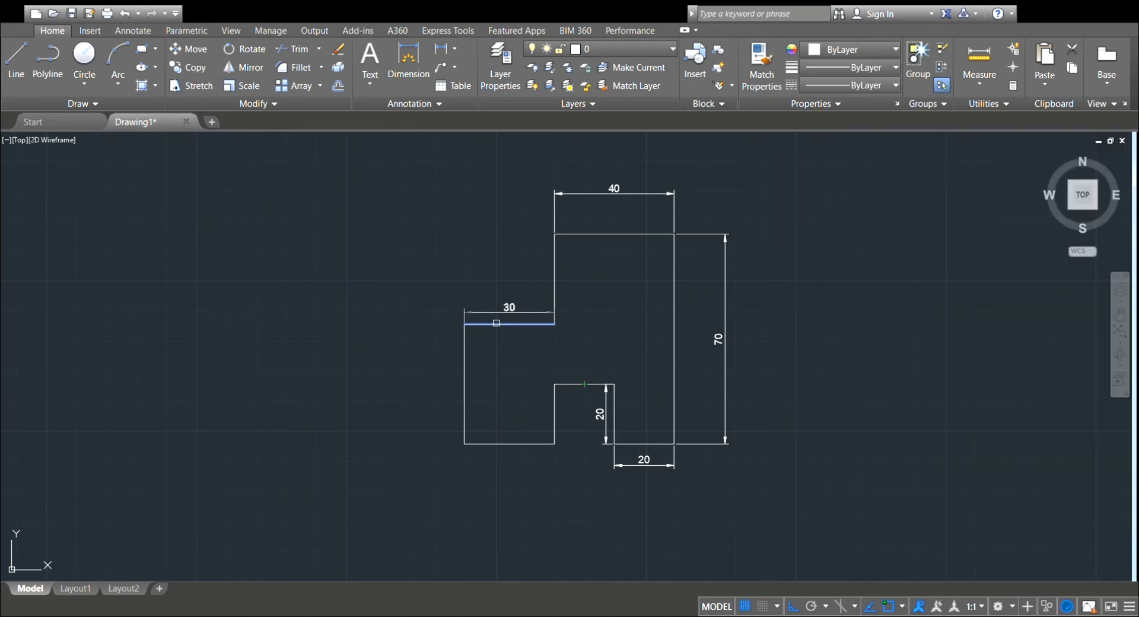
# Dimension the horizontal ledge on the figure's left side and the bottom-left segment, placing both above their lines.
pyautogui.click(496, 323)
pyautogui.click(487, 271)
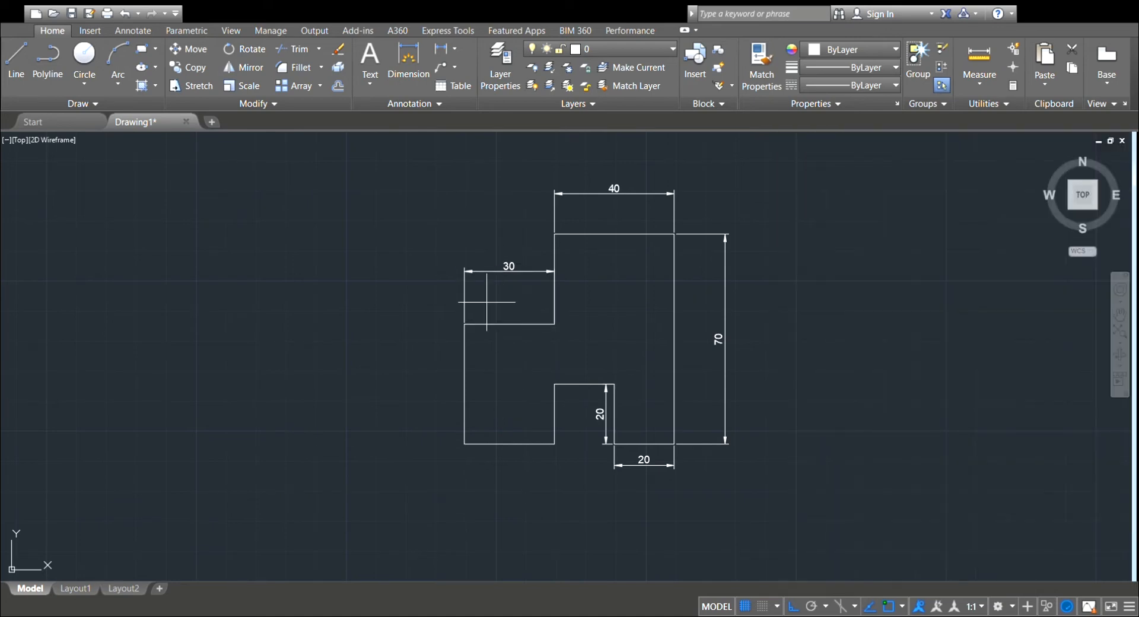
pyautogui.click(524, 446)
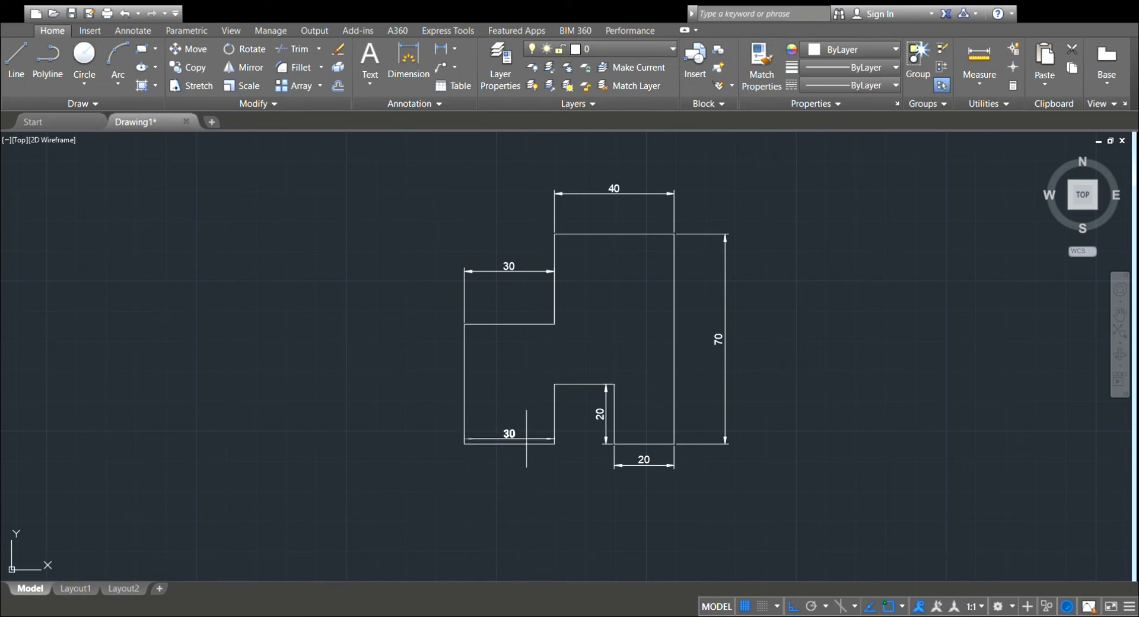
pyautogui.click(526, 422)
# Dimension the notch's top edge, placing the dimension line just above it.
pyautogui.scroll(8, 522, 404)
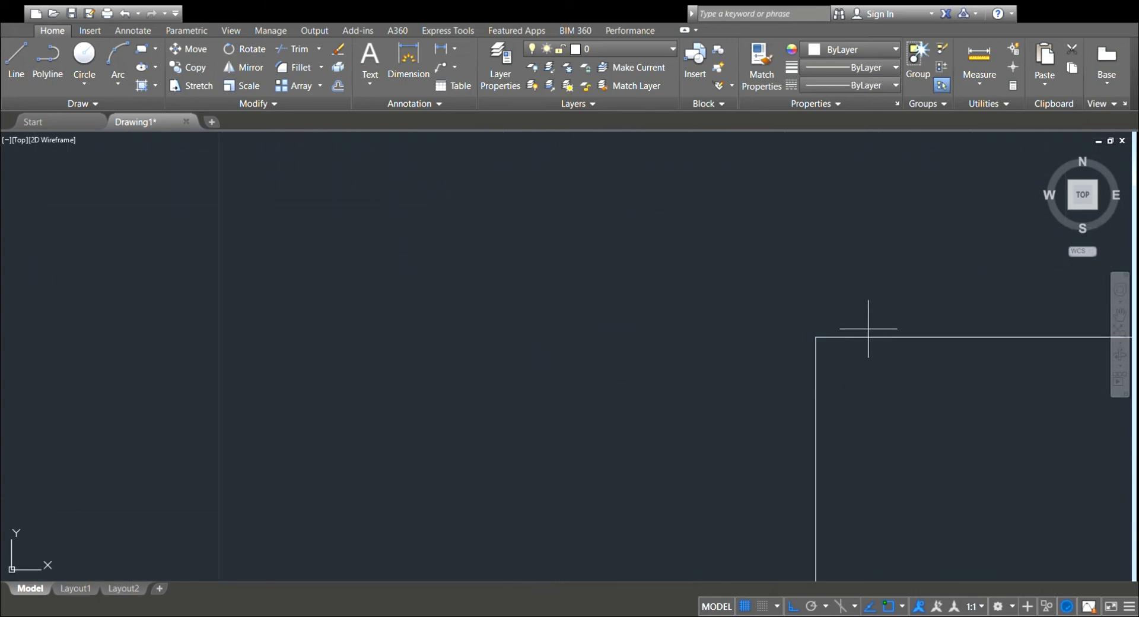
pyautogui.scroll(-5, 866, 335)
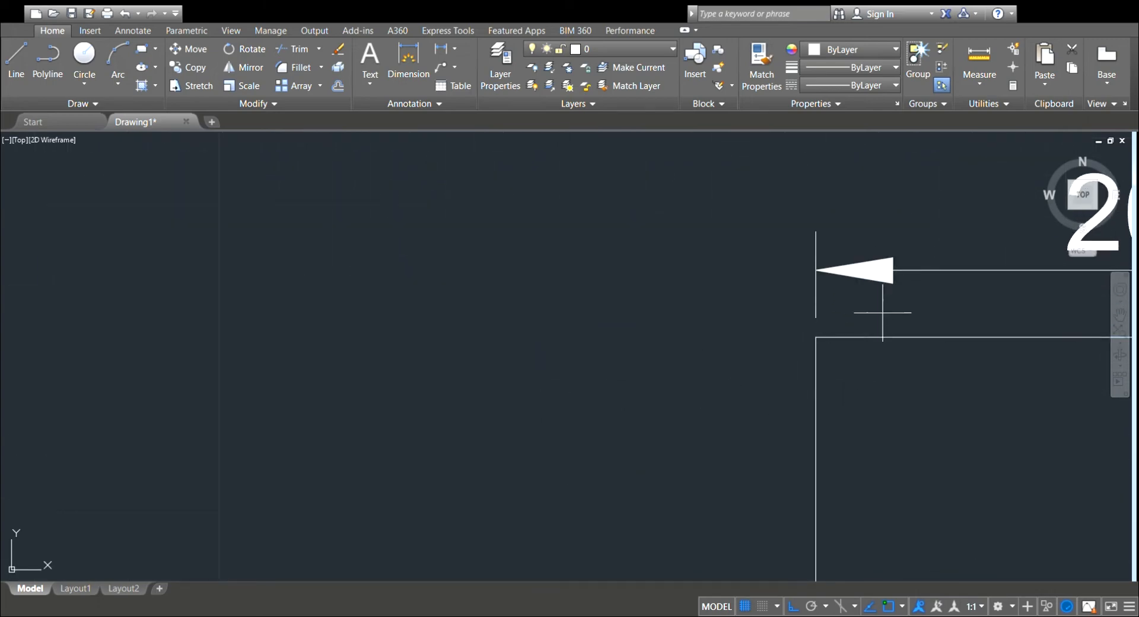
pyautogui.scroll(-2, 876, 321)
pyautogui.moveTo(791, 336); pyautogui.dragTo(616, 366, button='middle')
pyautogui.scroll(2, 725, 356)
pyautogui.moveTo(768, 315); pyautogui.dragTo(623, 371, button='middle')
pyautogui.scroll(-3, 626, 368)
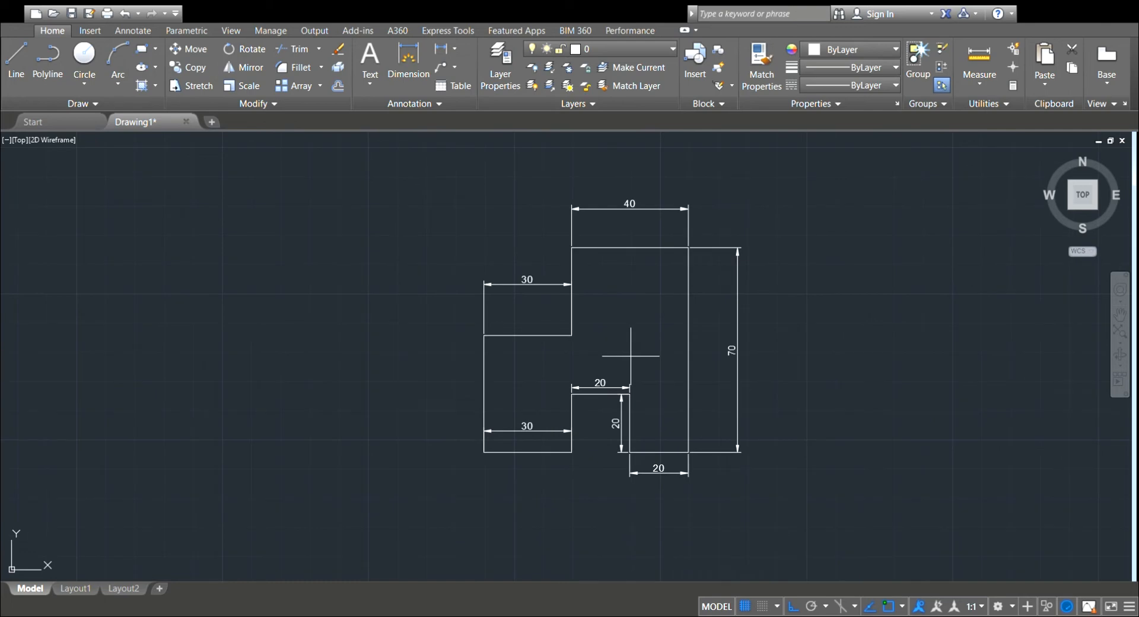
pyautogui.scroll(2, 641, 343)
pyautogui.scroll(2, 643, 336)
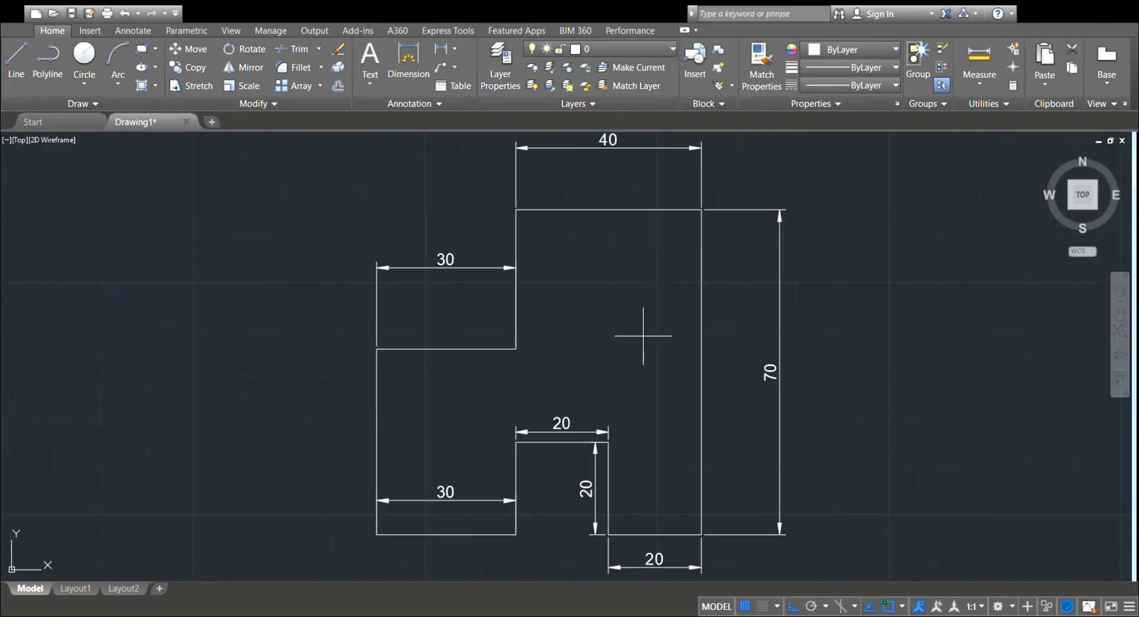
pyautogui.scroll(-2, 643, 336)
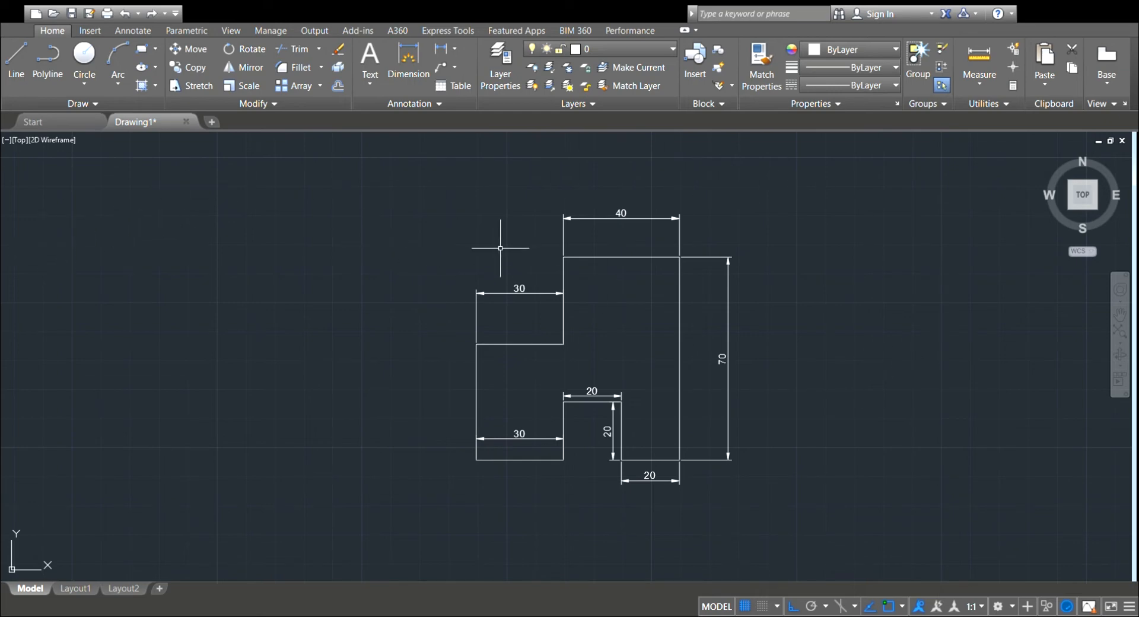
pyautogui.scroll(-4, 453, 246)
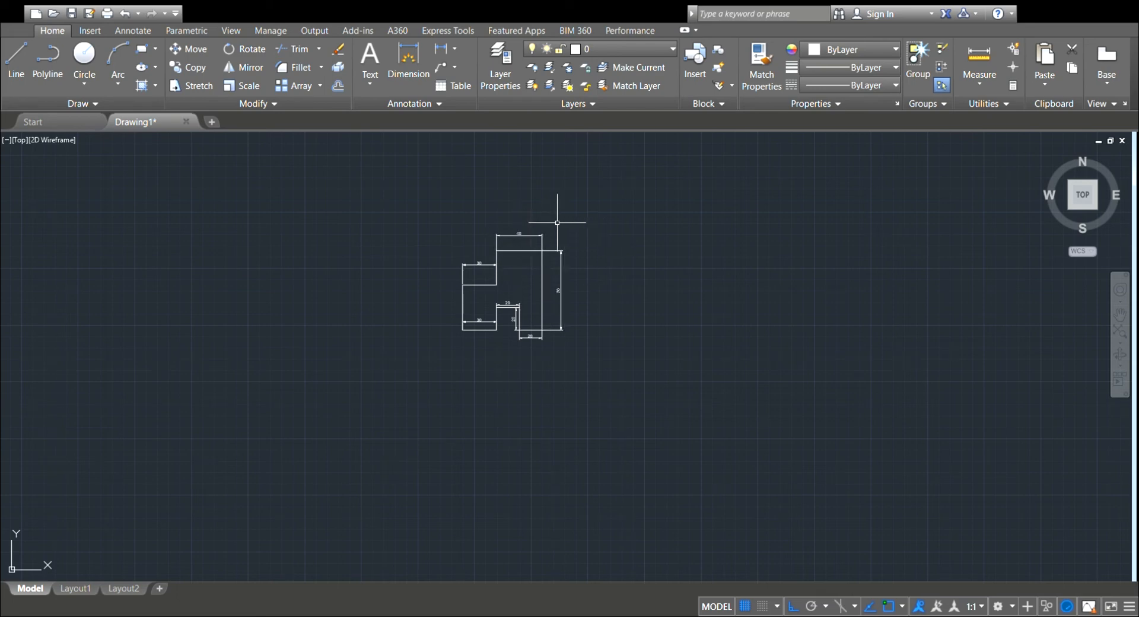
pyautogui.scroll(4, 518, 234)
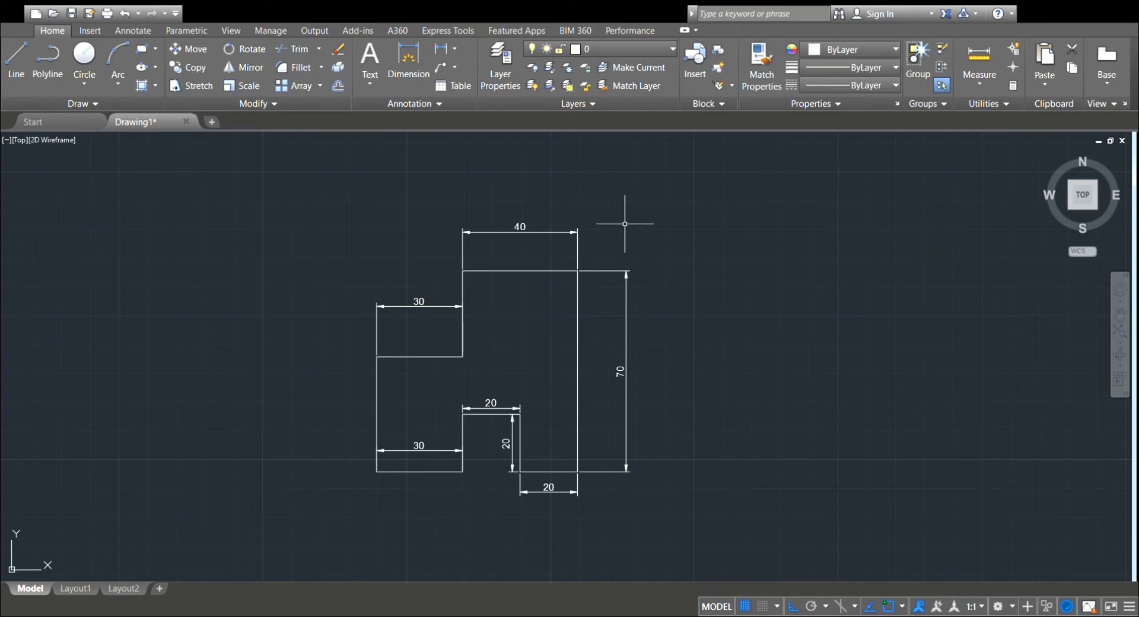
pyautogui.scroll(-4, 600, 229)
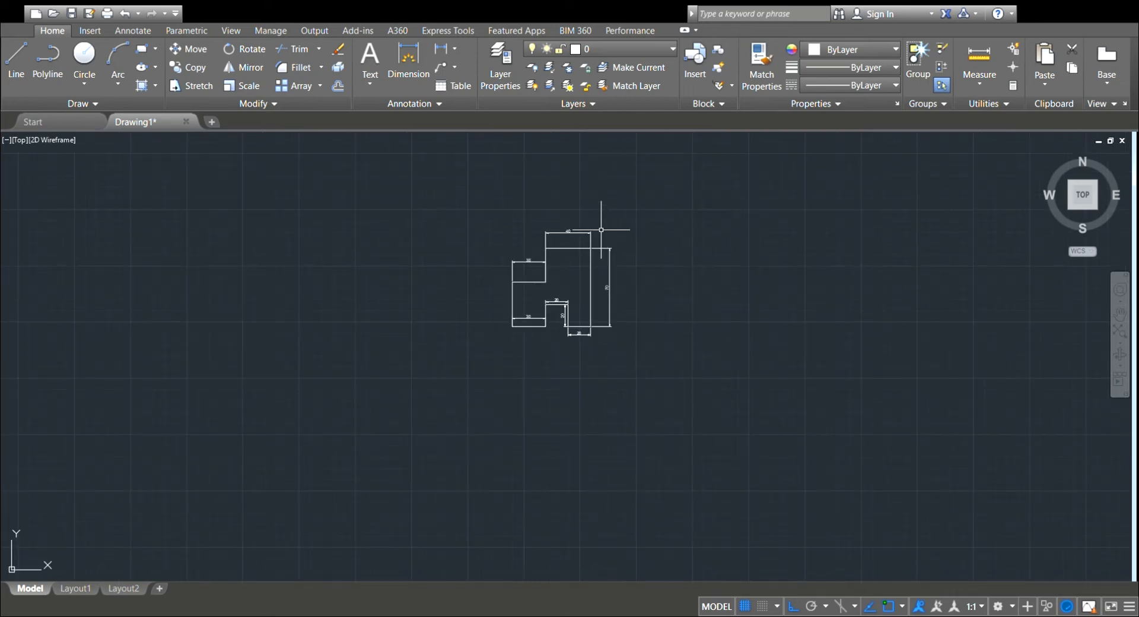
pyautogui.scroll(4, 589, 232)
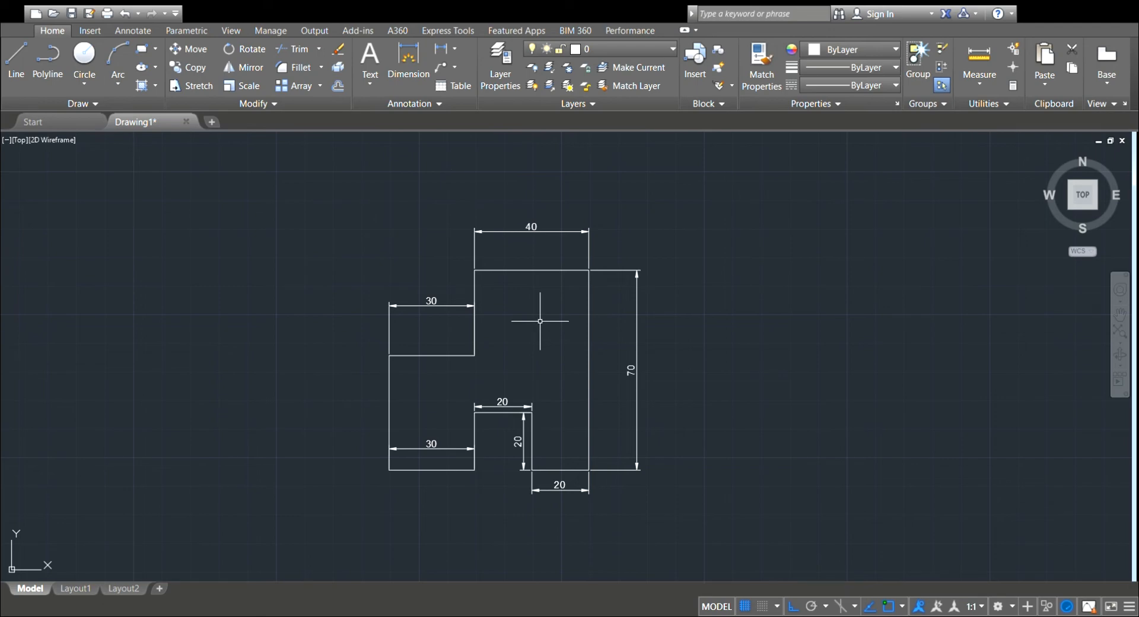
# Change the top edge's dimension to red and enlarge its text and arrowheads.
pyautogui.click(535, 232)
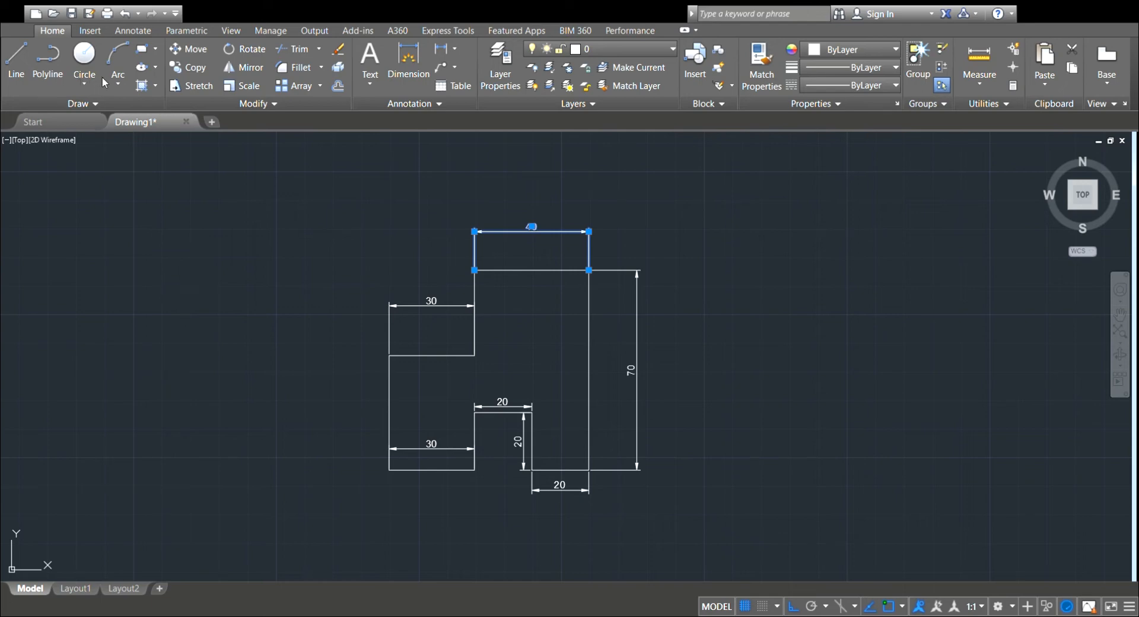
pyautogui.press('Escape')
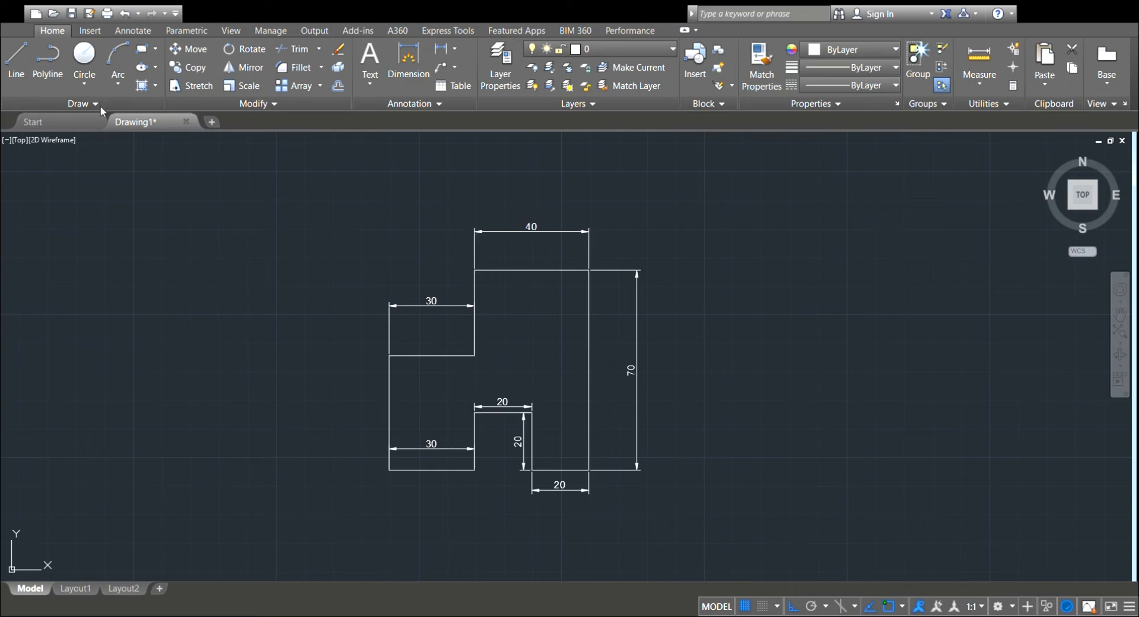
pyautogui.click(102, 103)
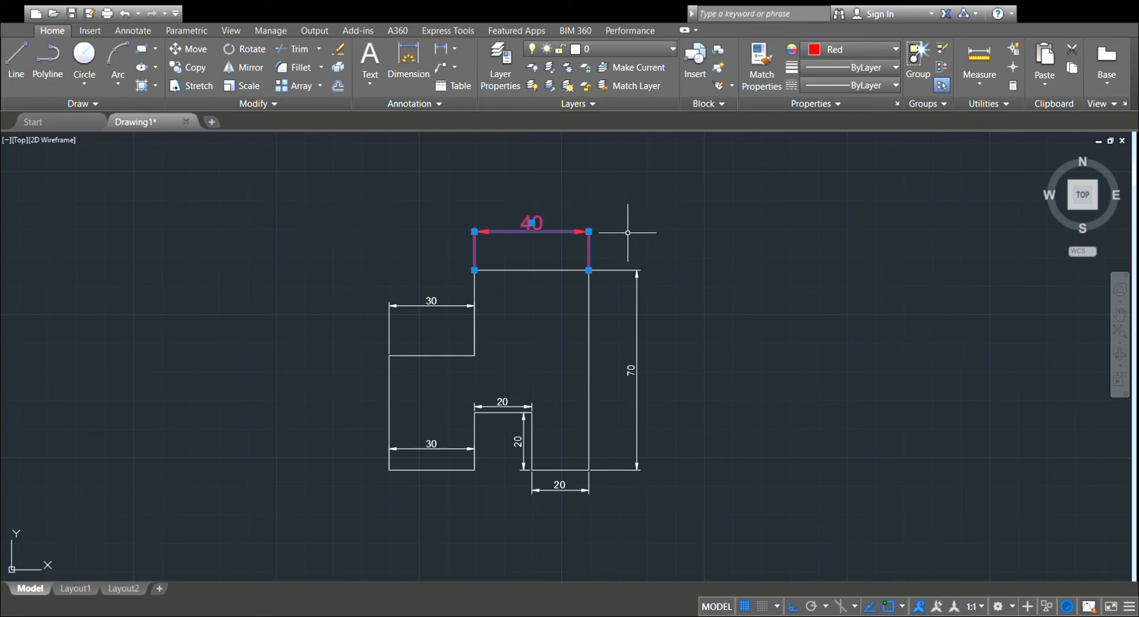
pyautogui.click(636, 365)
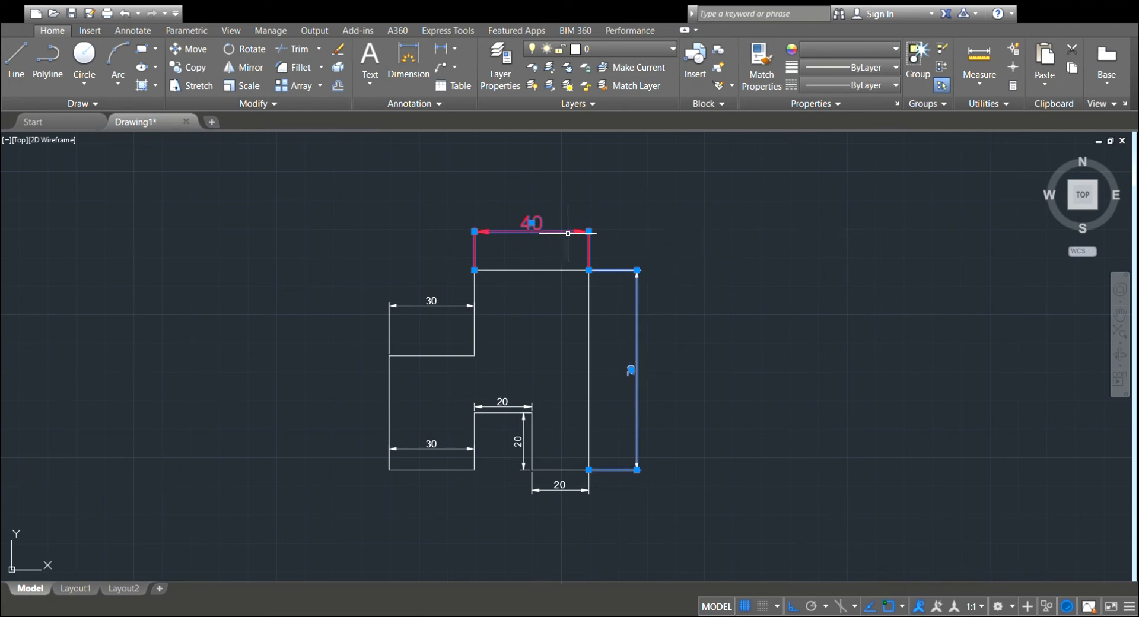
pyautogui.press('Escape')
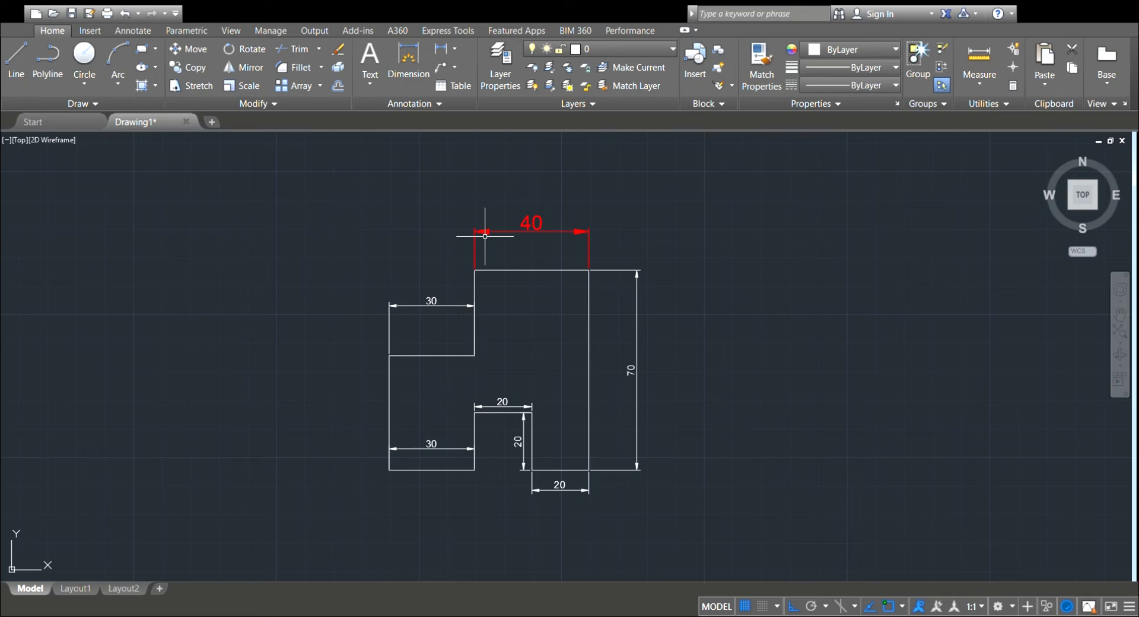
# Change the right edge's vertical dimension to red with larger text and arrowheads, matching the top dimension.
pyautogui.click(630, 371)
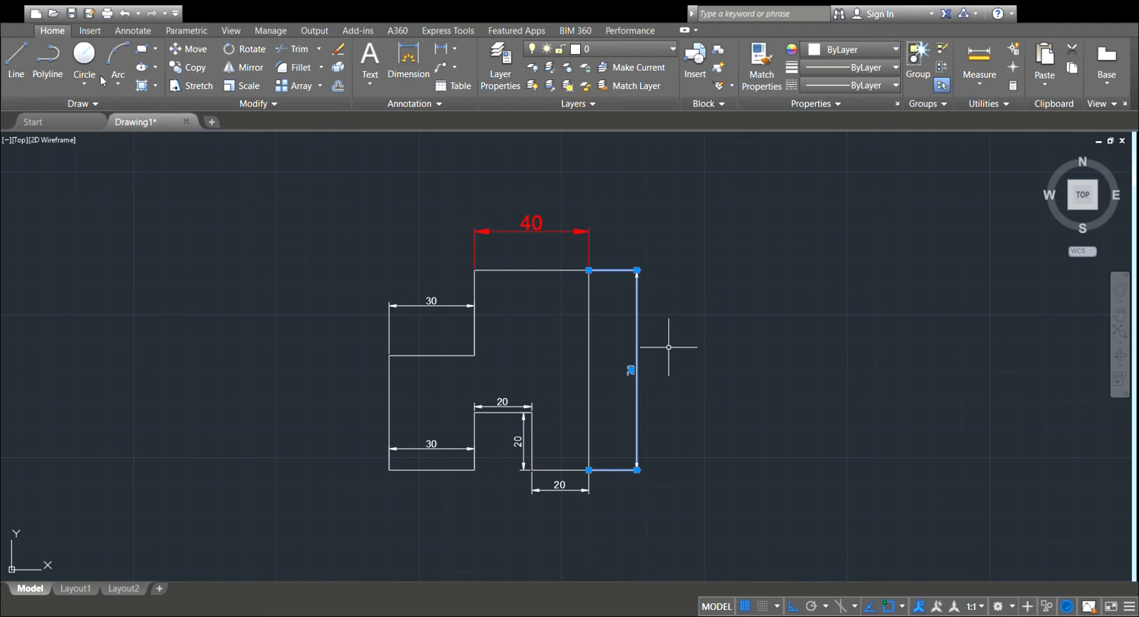
pyautogui.press('Escape')
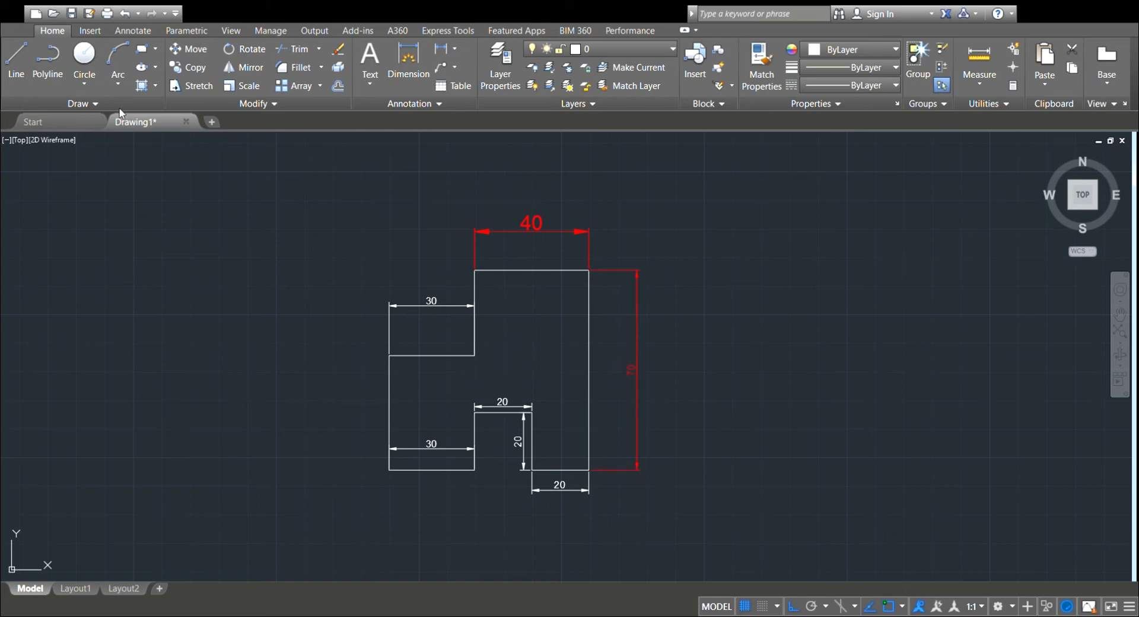
pyautogui.click(119, 112)
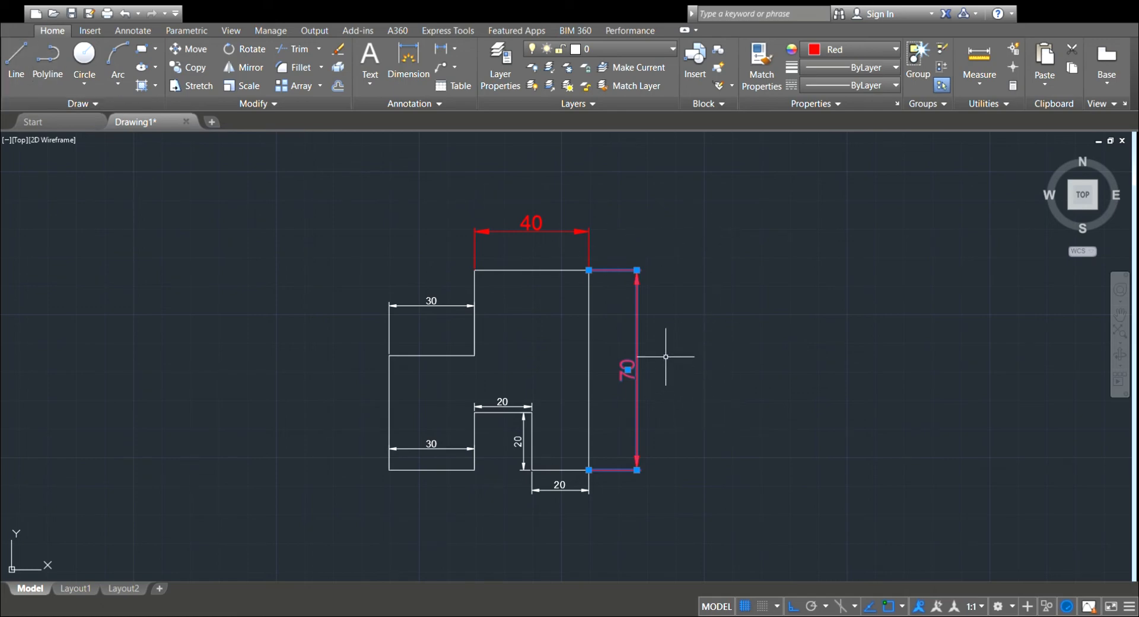
pyautogui.press('Escape')
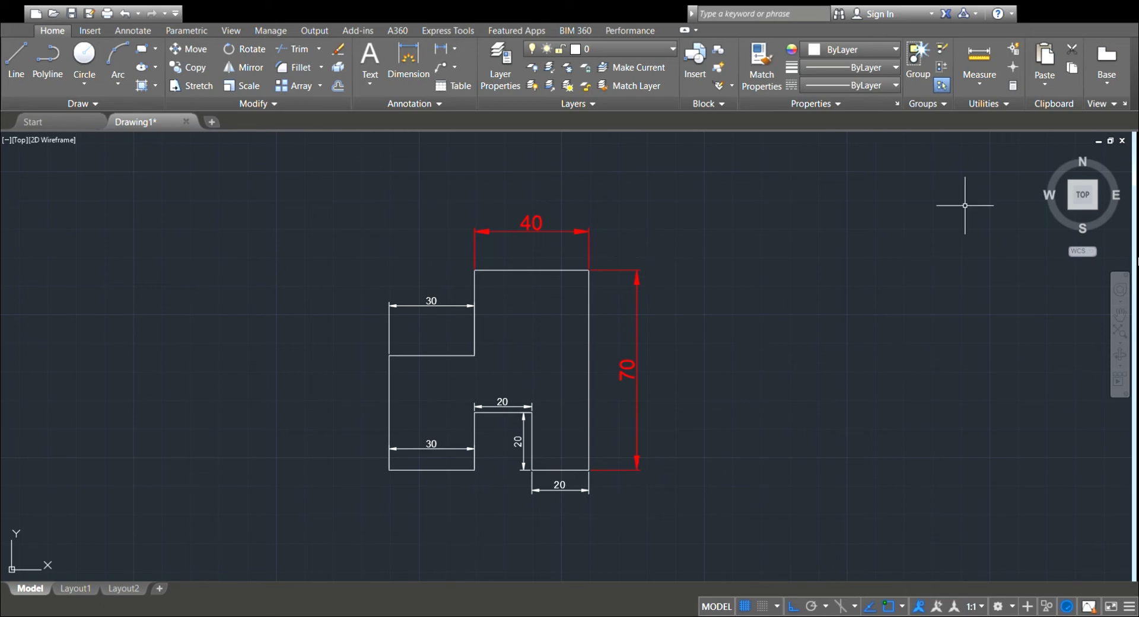
# Start the stepped figure in the empty area right of the notched one with a 20-unit top segment and a vertical line downward.
pyautogui.moveTo(753, 371)
pyautogui.mouseDown(button='middle')
pyautogui.moveTo(400, 378)
pyautogui.moveTo(348, 358)
pyautogui.mouseUp(button='middle')
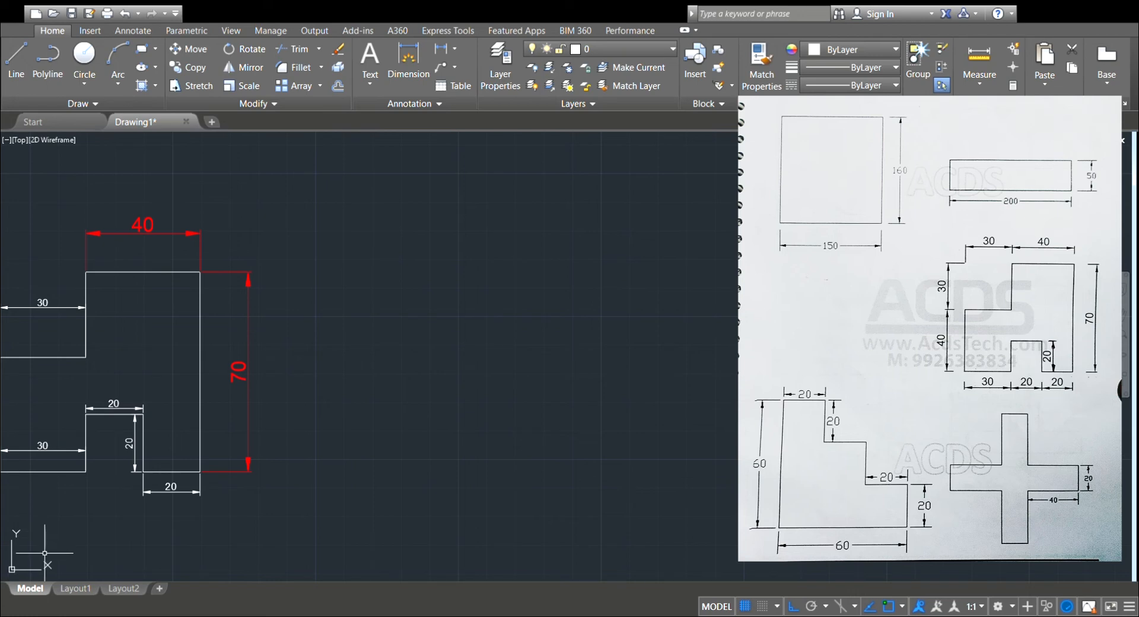
pyautogui.click(17, 71)
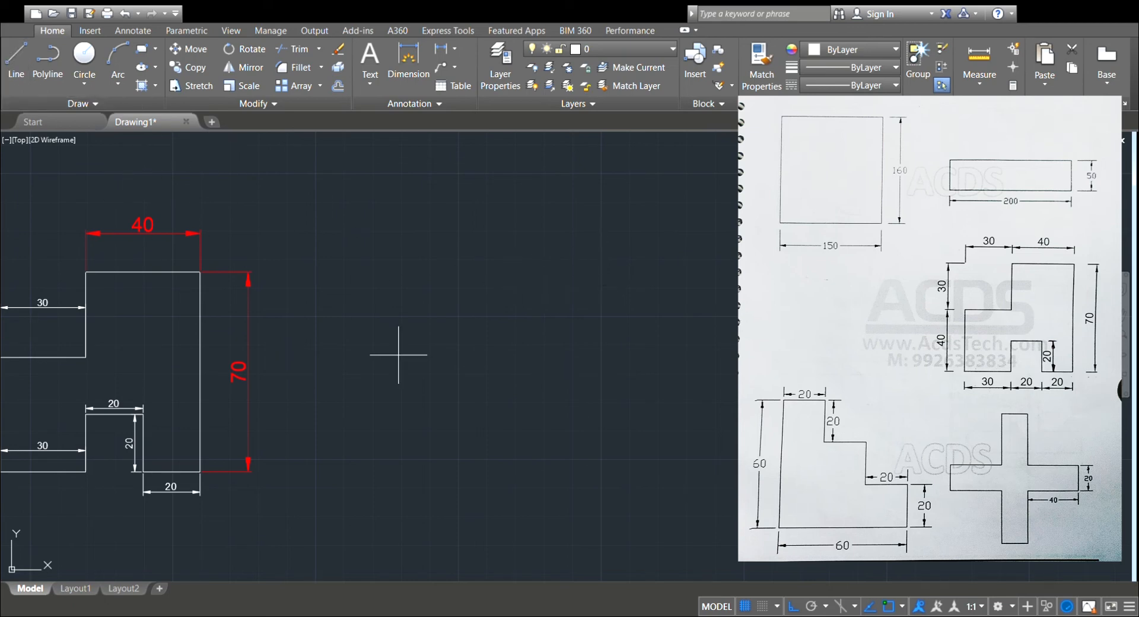
pyautogui.click(584, 254)
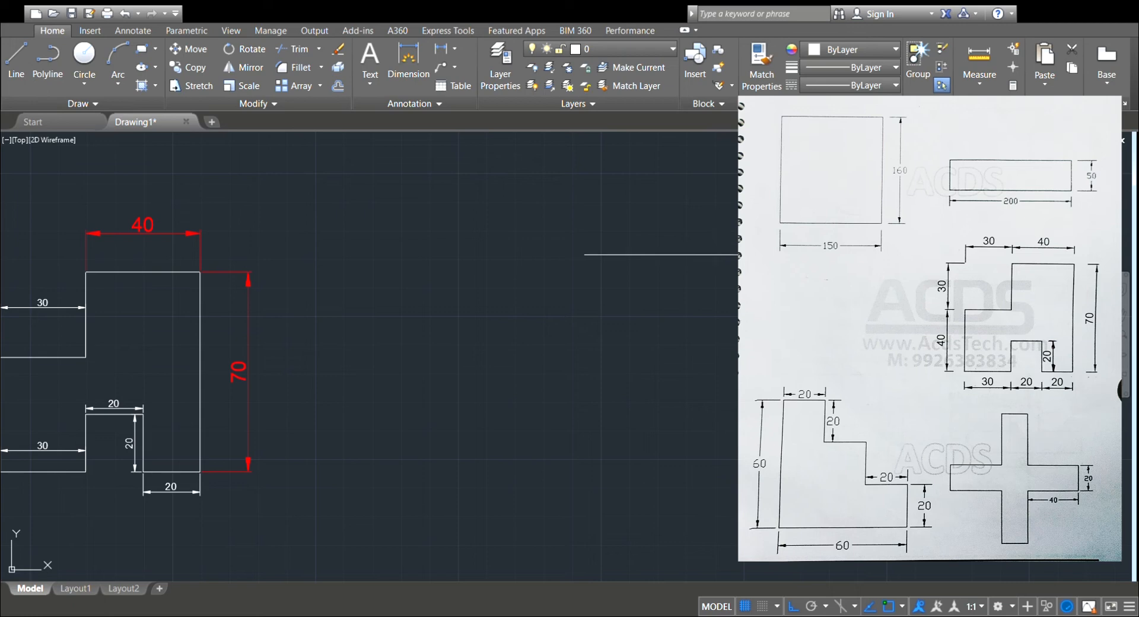
pyautogui.write('20')
pyautogui.press('Return')
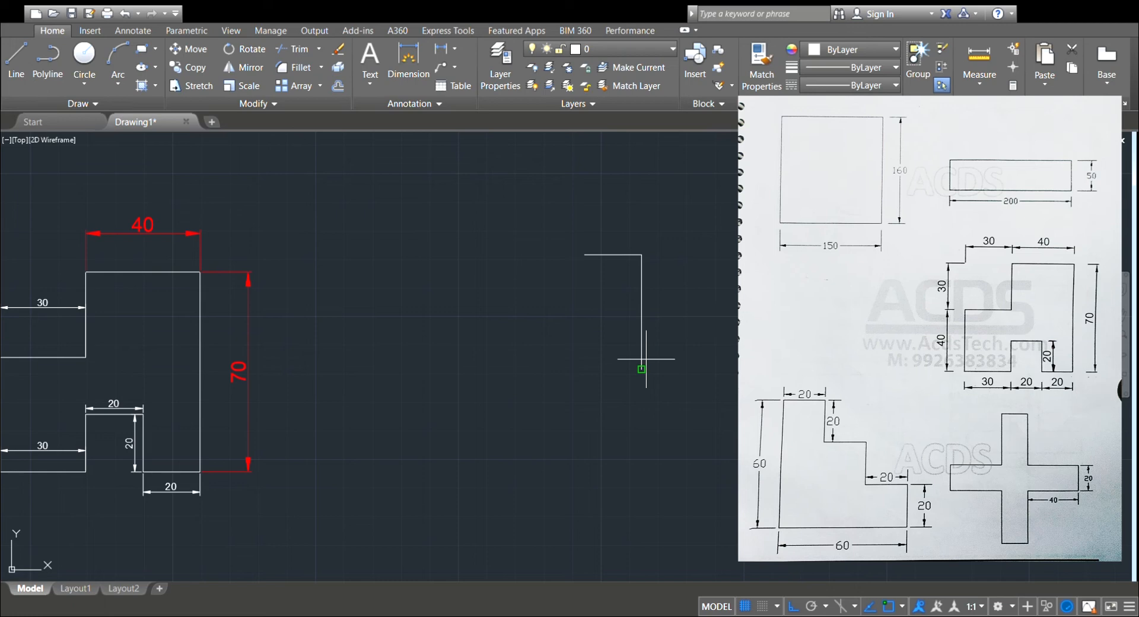
pyautogui.click(644, 364)
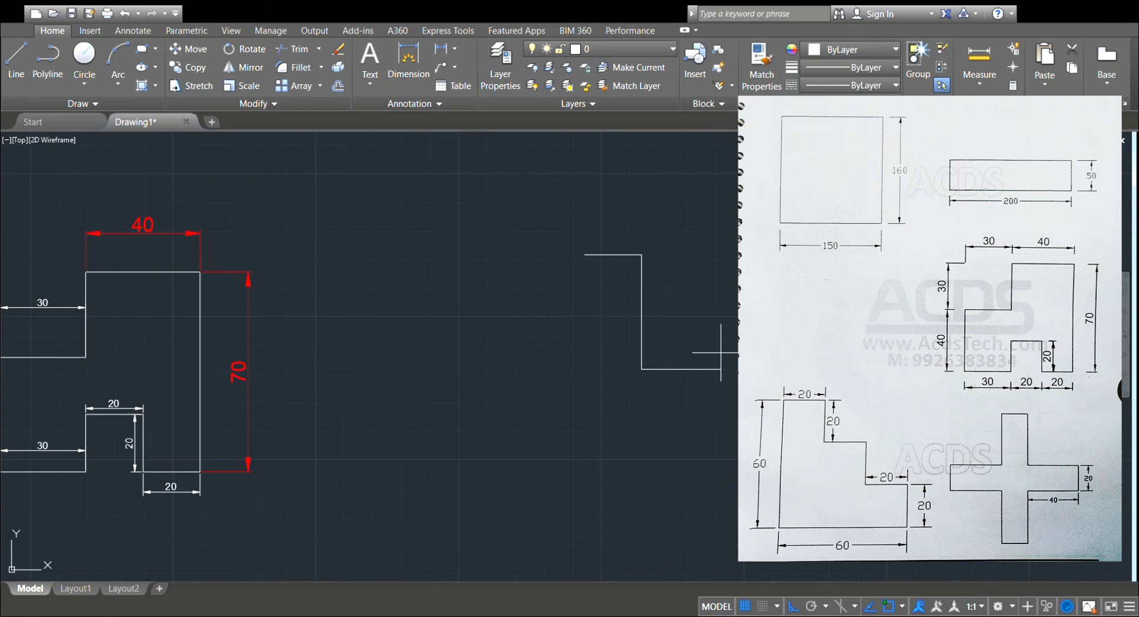
# Extend the outline into a cross with a 20-wide right arm 40 long and a 40-unit line down for the lower arm.
pyautogui.write('40')
pyautogui.press('Return')
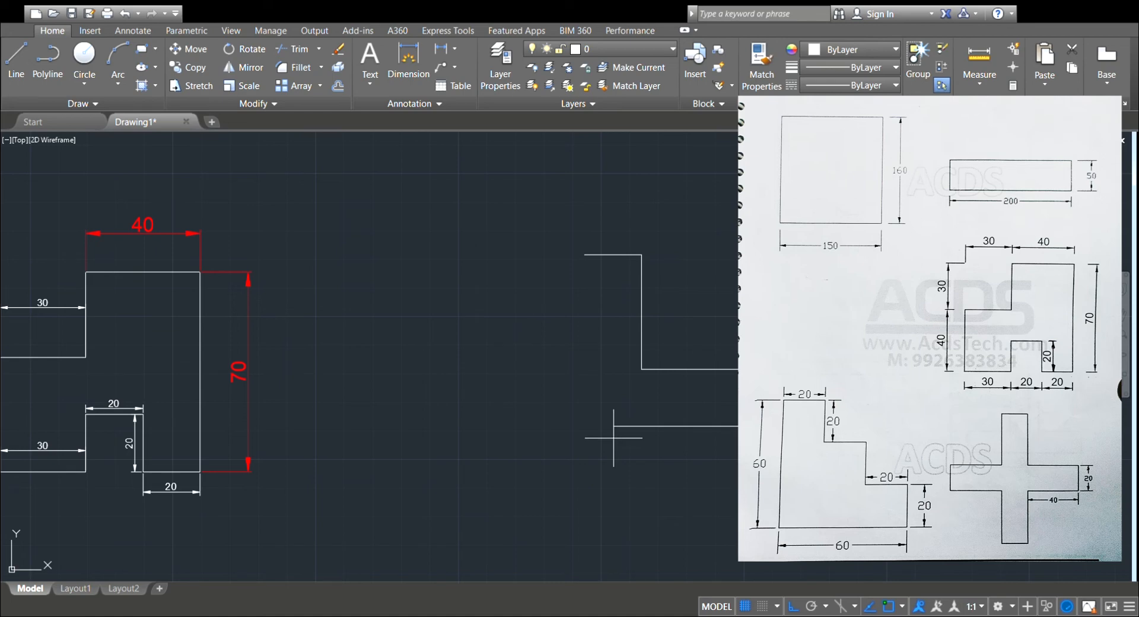
pyautogui.write('40')
pyautogui.press('Return')
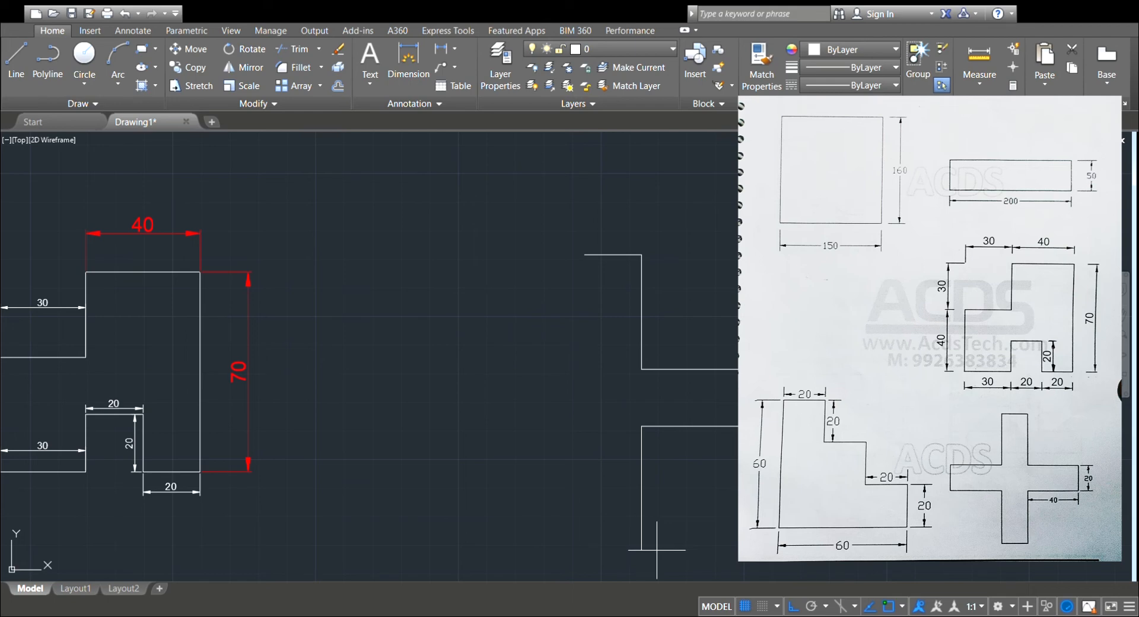
pyautogui.click(657, 541)
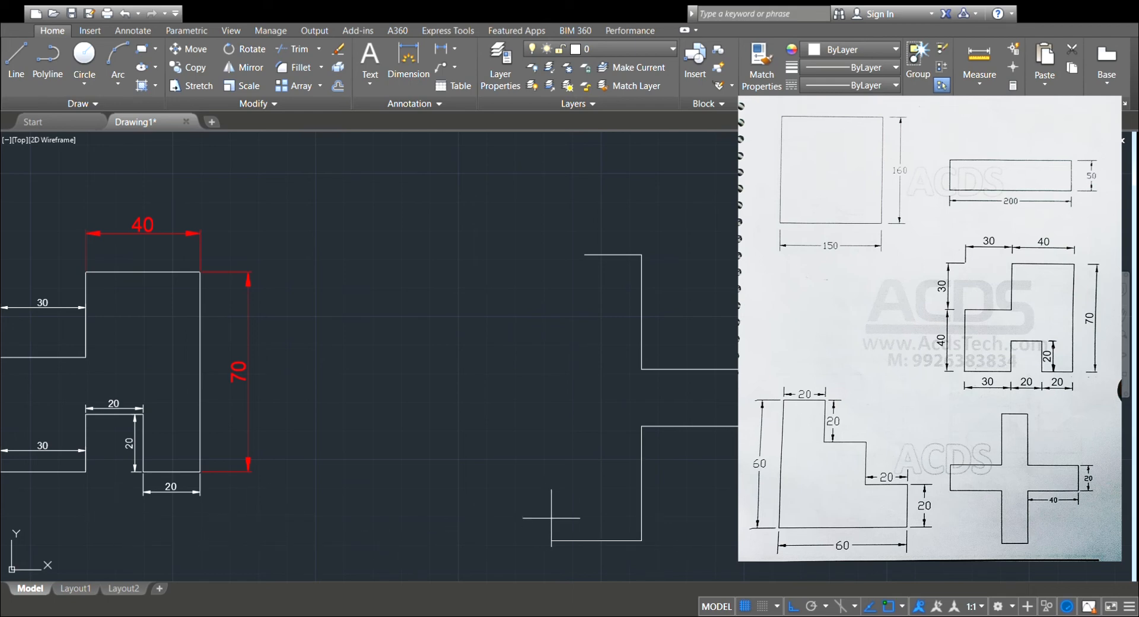
# Complete the cross with the lower arm's 20-unit end and the left arm, aligned with existing corners, closing at the start point.
pyautogui.click(584, 510)
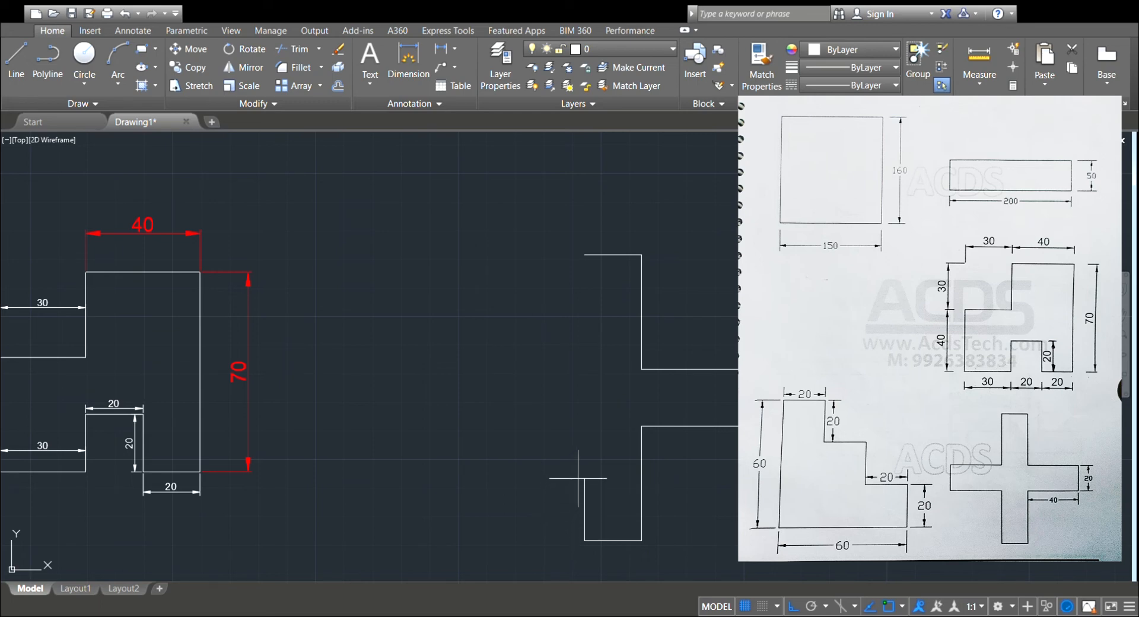
pyautogui.click(586, 427)
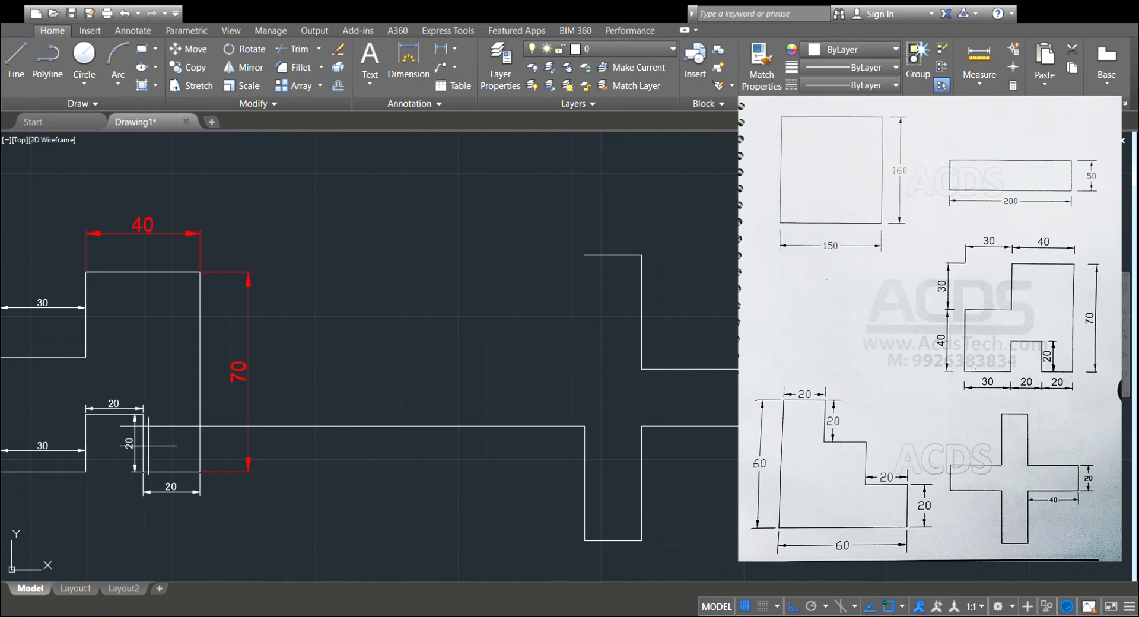
pyautogui.click(470, 426)
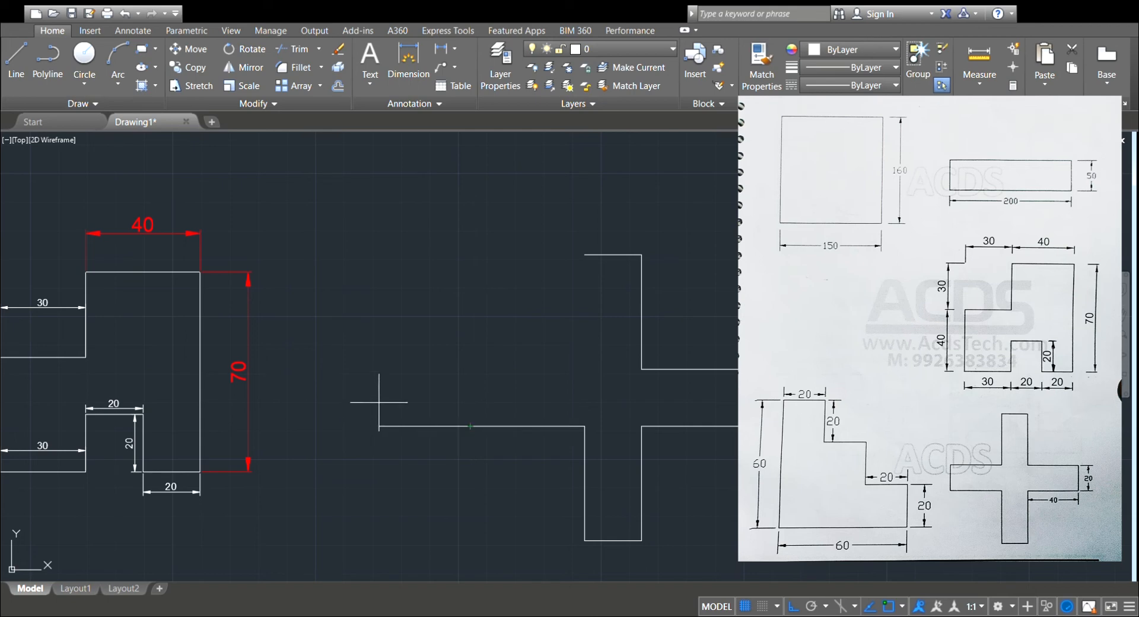
pyautogui.click(470, 369)
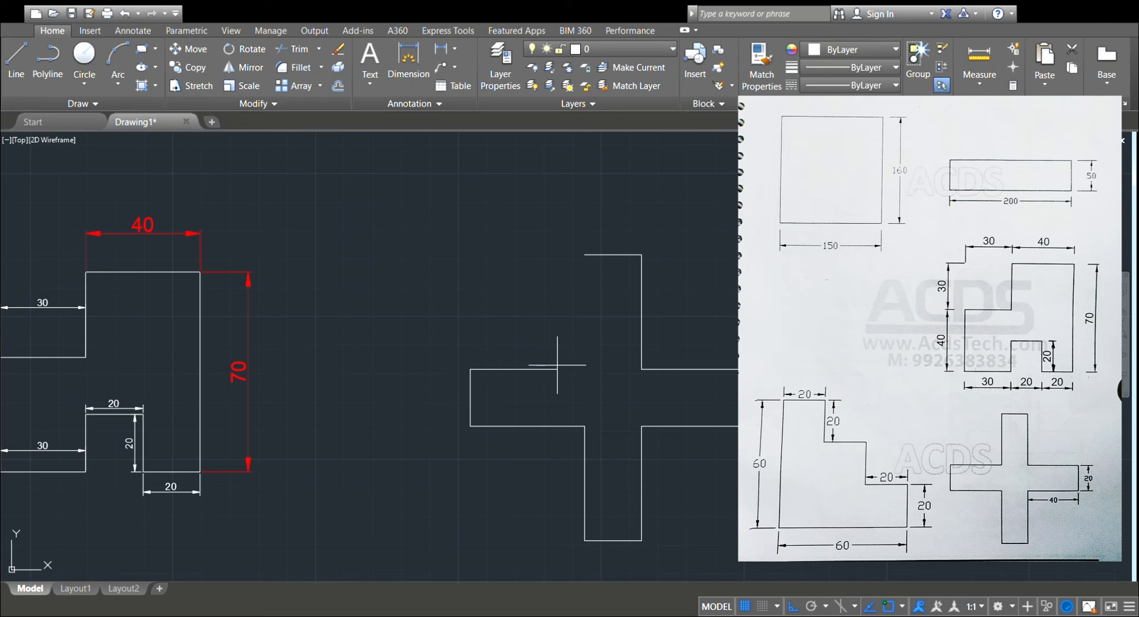
pyautogui.click(585, 369)
pyautogui.click(584, 255)
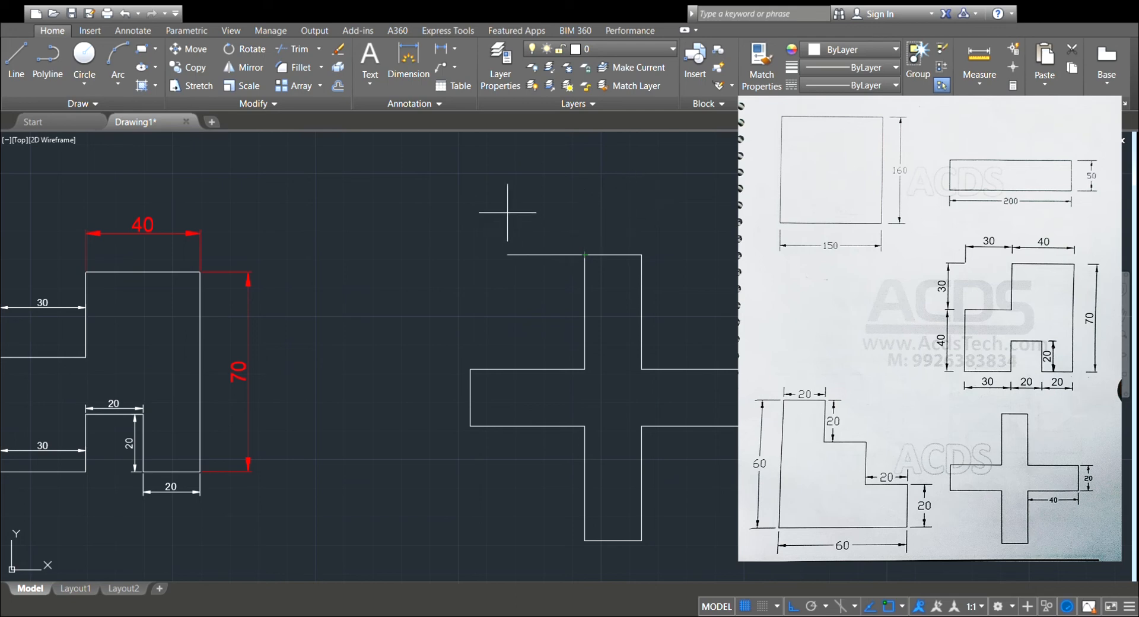
pyautogui.press('Return')
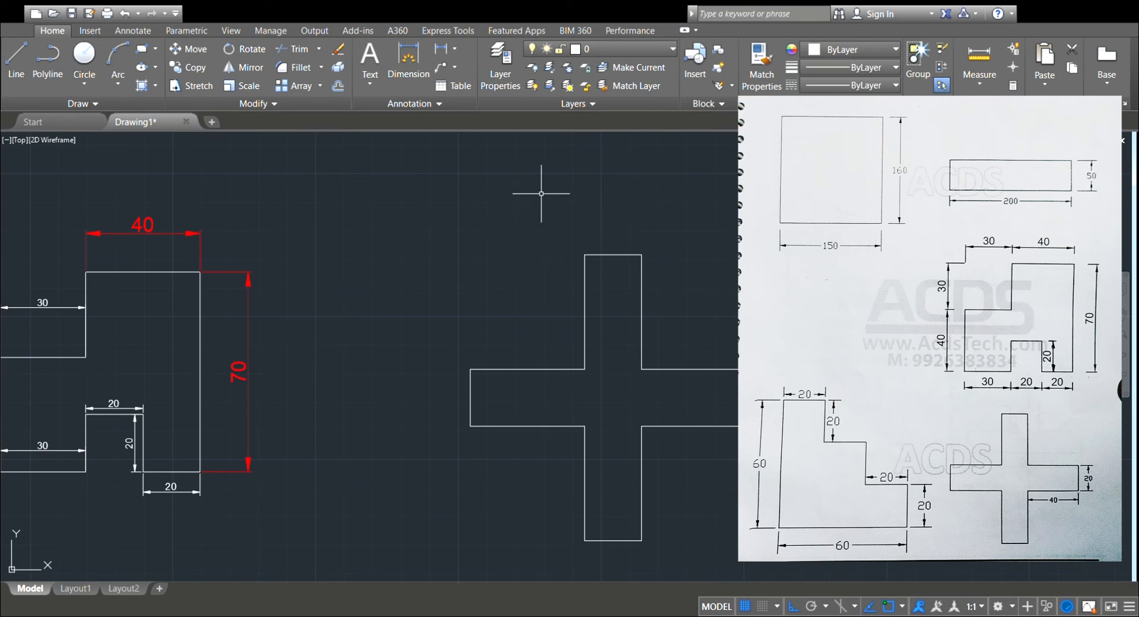
# Dimension the cross's right arm along its upper edge and across its end, plus the left side of the upper arm.
pyautogui.moveTo(601, 358); pyautogui.dragTo(613, 326, button='middle')
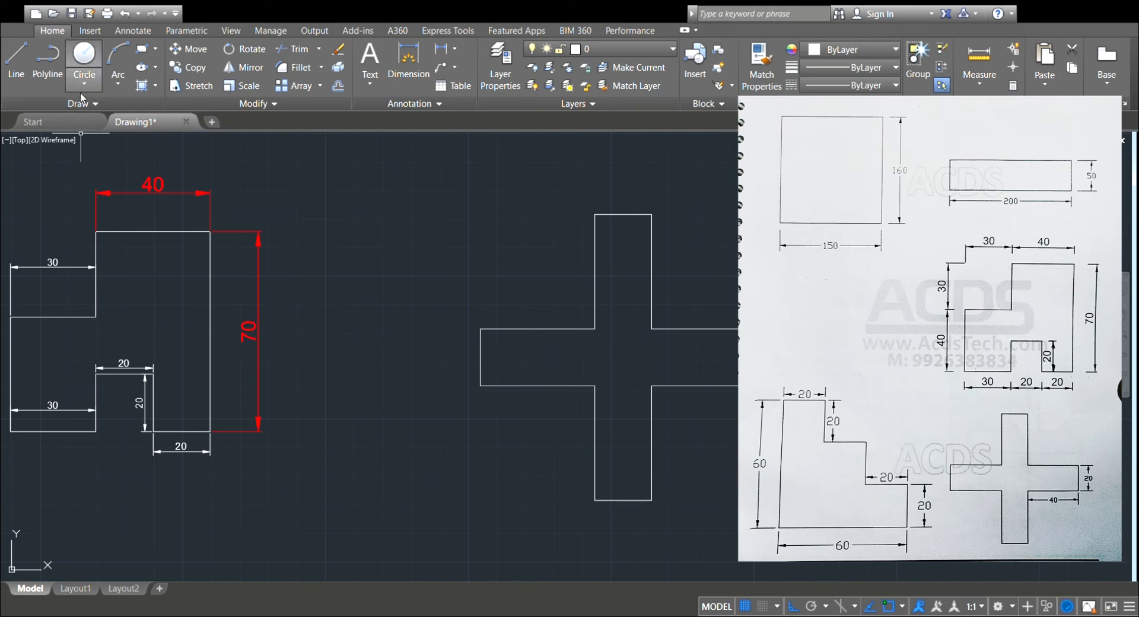
pyautogui.click(408, 56)
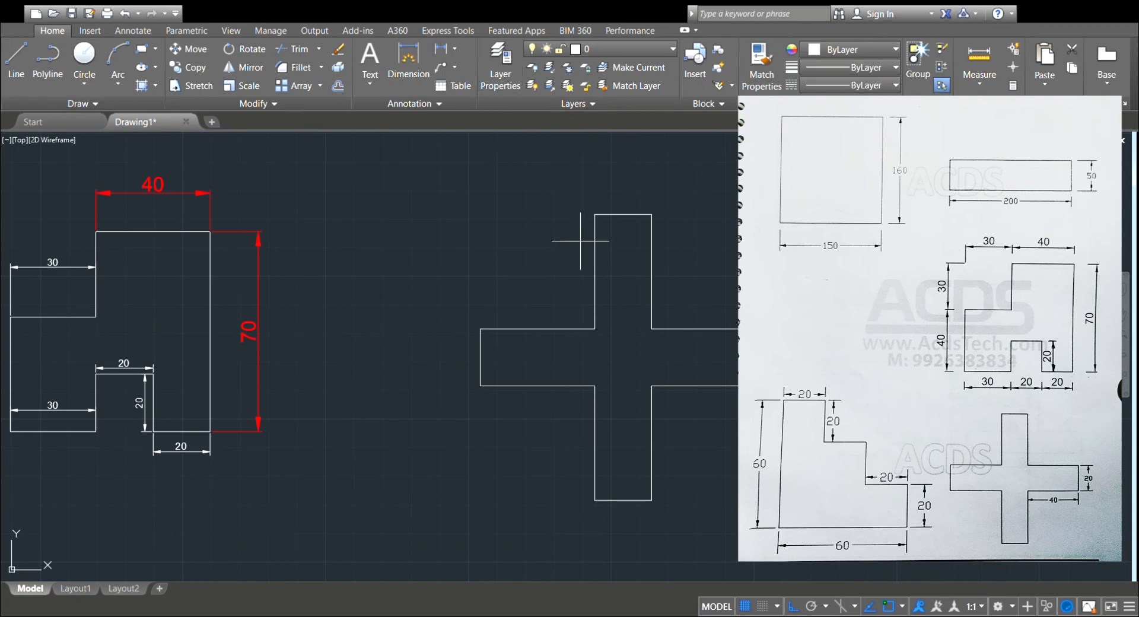
pyautogui.click(699, 329)
pyautogui.click(712, 287)
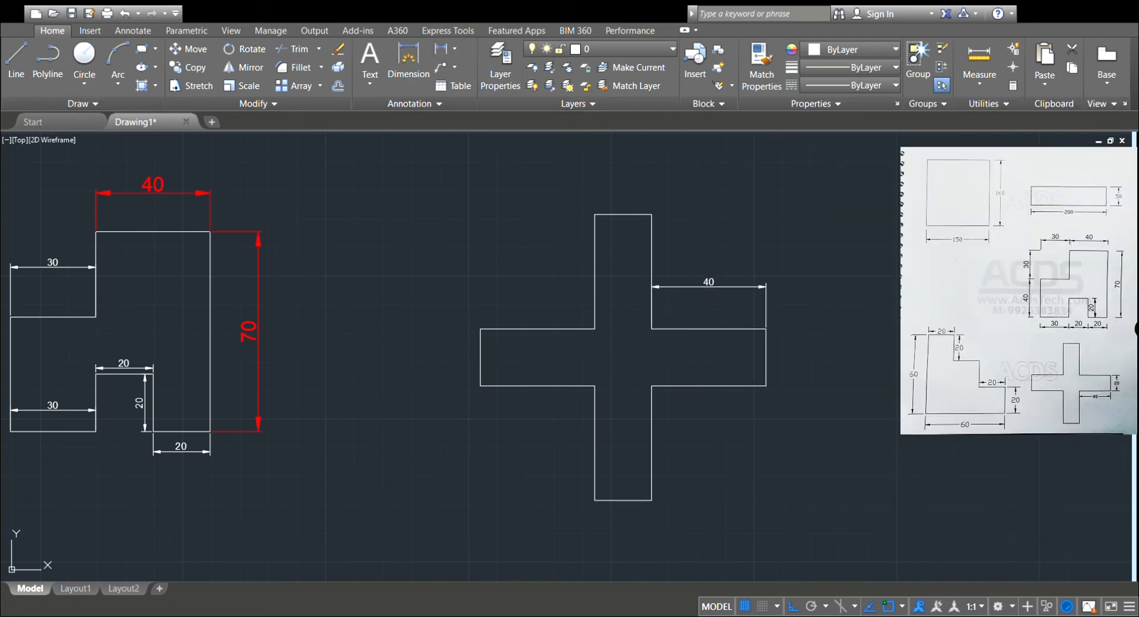
pyautogui.click(766, 346)
pyautogui.click(829, 356)
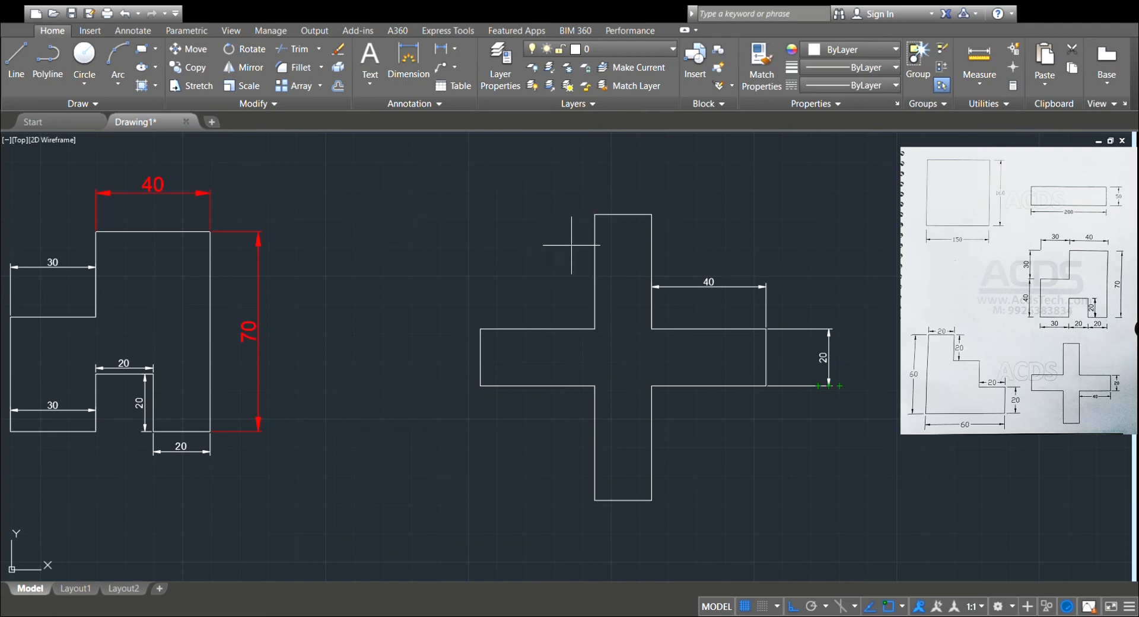
pyautogui.click(593, 257)
pyautogui.click(396, 263)
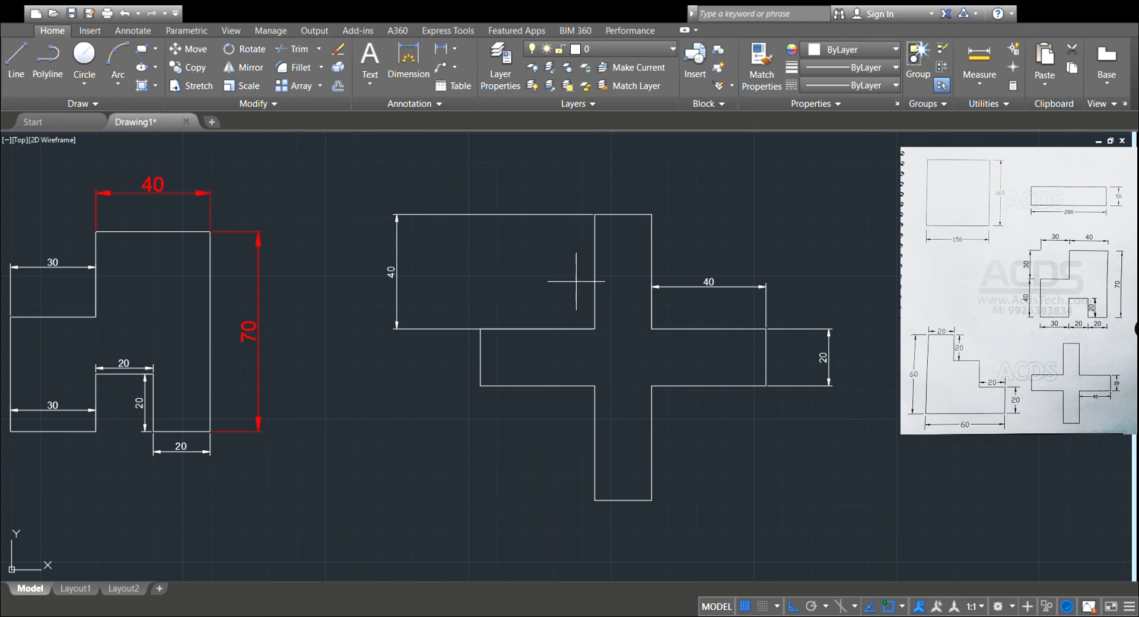
# Start the staircase figure in the empty area right of the cross with 20-unit segments going right, down and right.
pyautogui.moveTo(827, 279); pyautogui.dragTo(481, 292, button='middle')
pyautogui.moveTo(796, 303); pyautogui.dragTo(372, 298, button='middle')
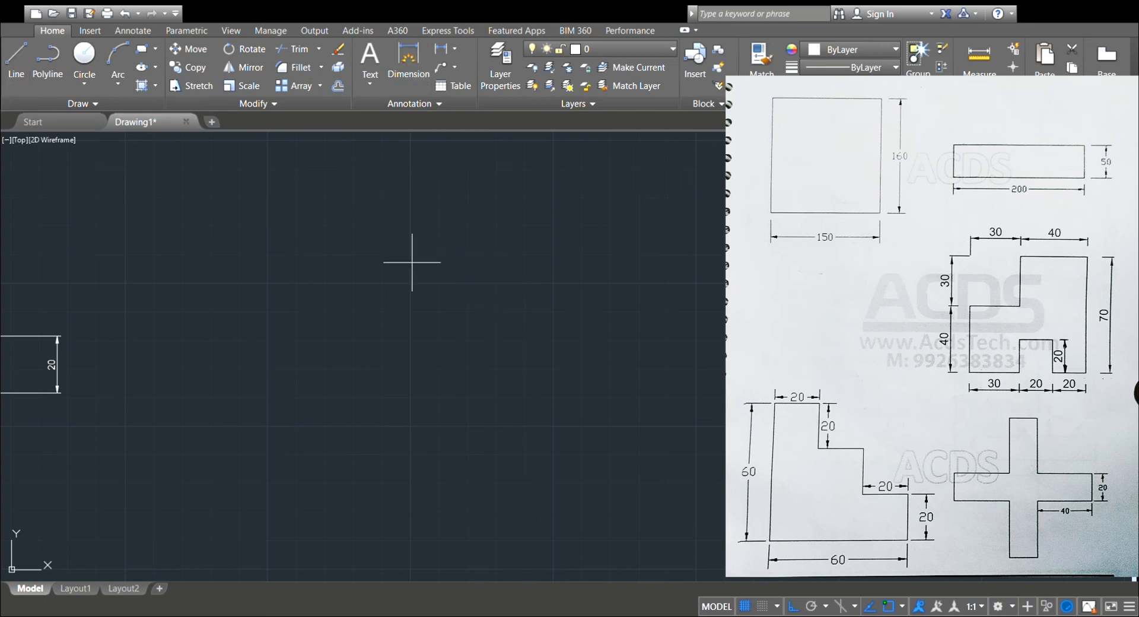
pyautogui.click(376, 231)
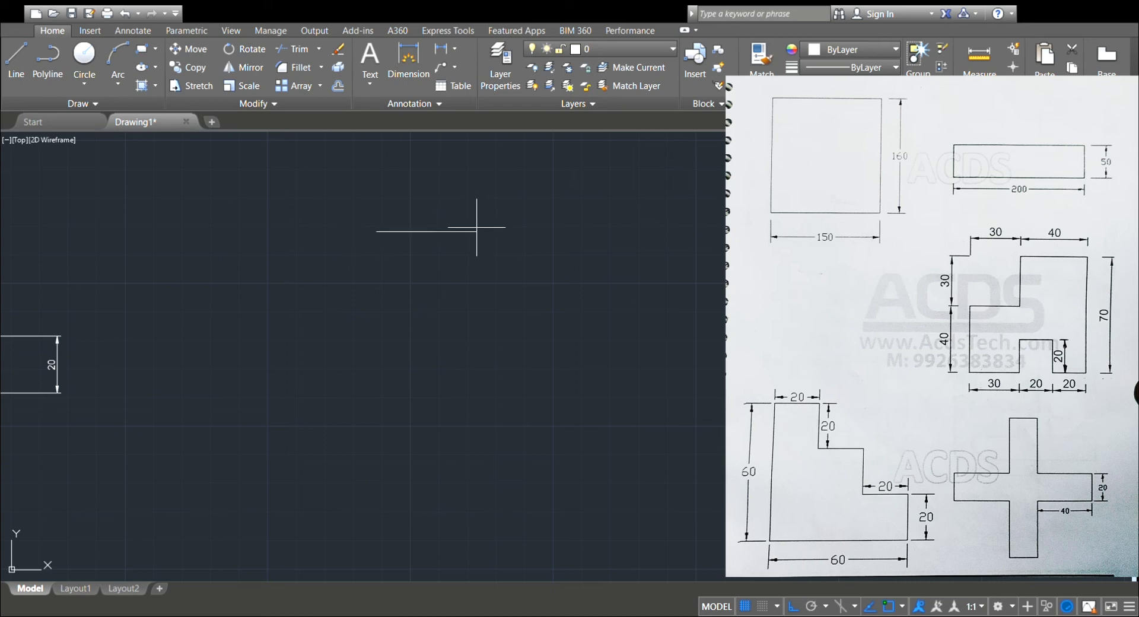
pyautogui.write('20')
pyautogui.press('Return')
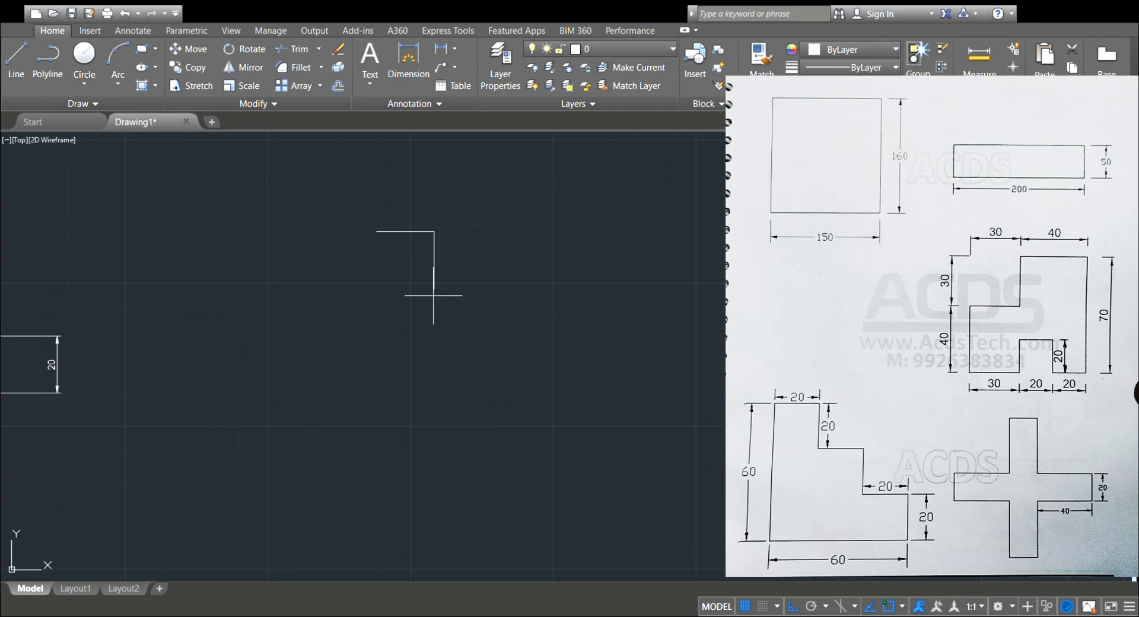
pyautogui.write('20')
pyautogui.press('Return')
pyautogui.write('20')
pyautogui.press('Return')
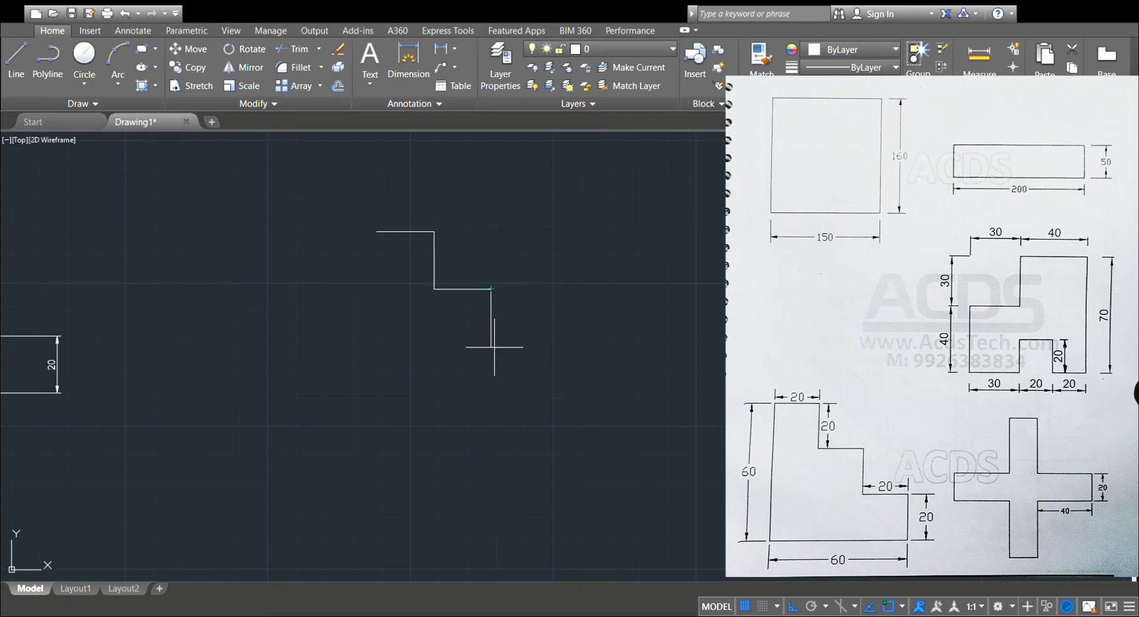
# Continue the staircase with 20-unit segments going down, right and down to the base level.
pyautogui.write('20')
pyautogui.press('Return')
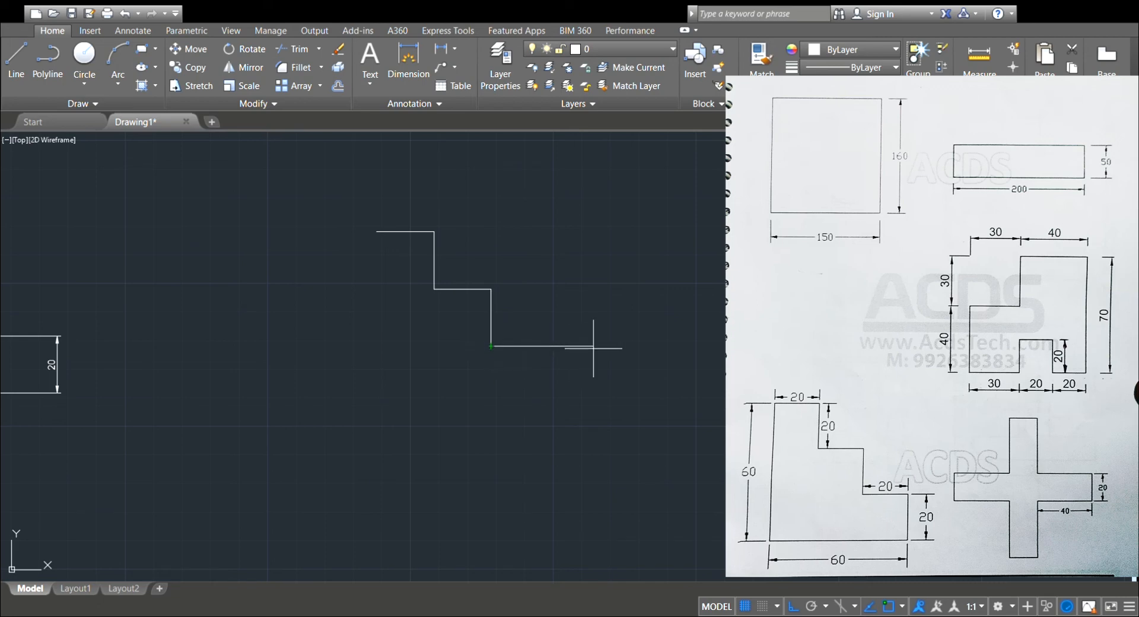
pyautogui.write('20')
pyautogui.press('Return')
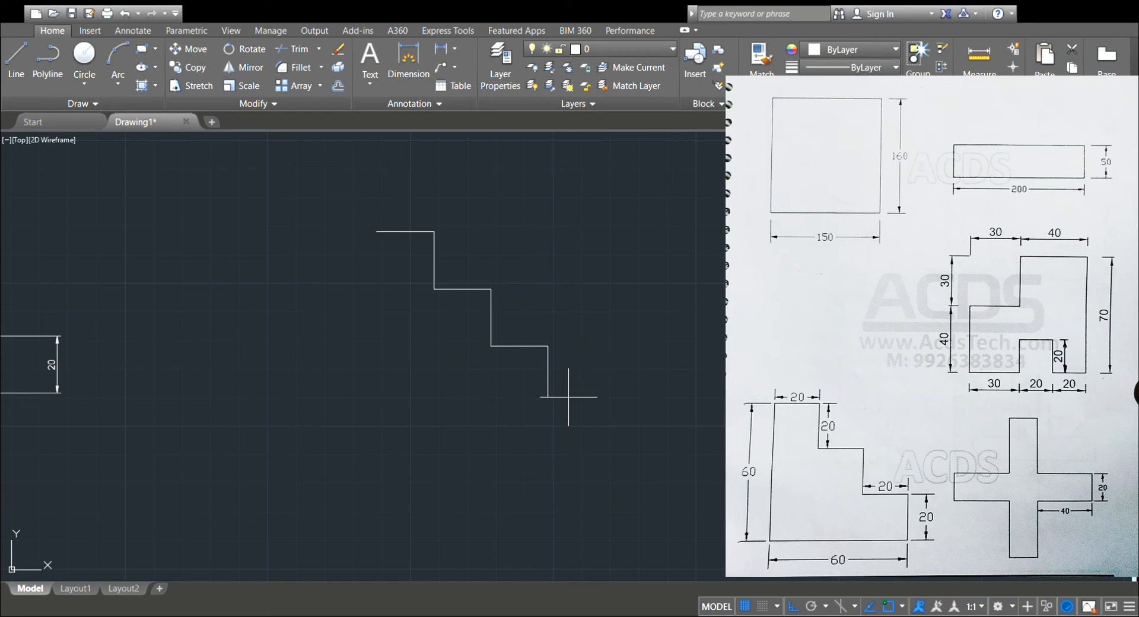
pyautogui.write('20')
pyautogui.press('Return')
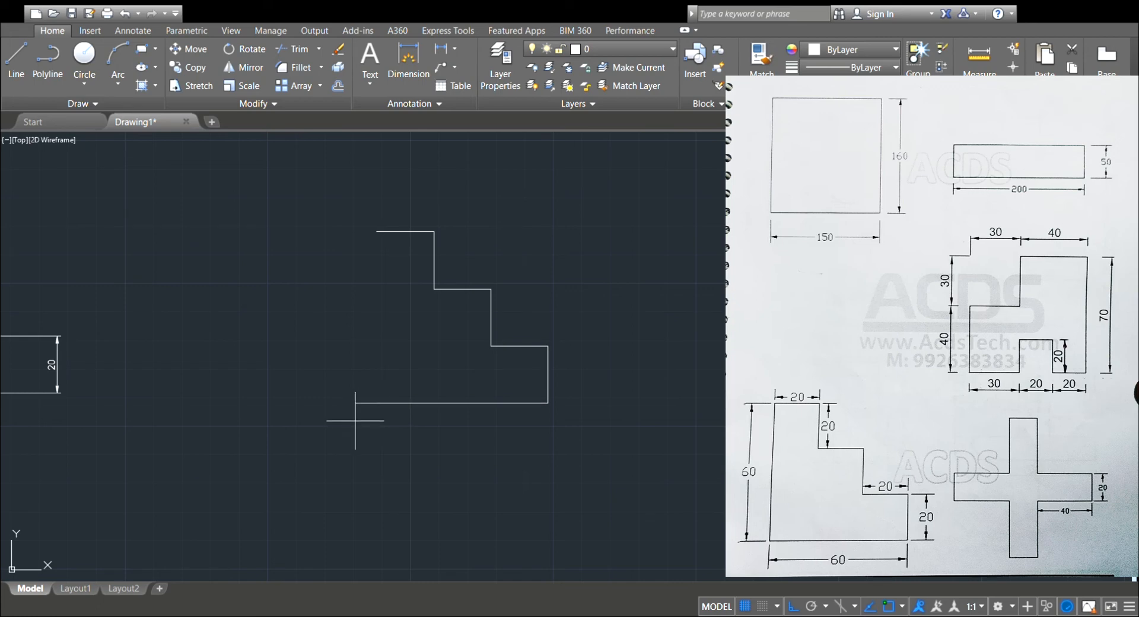
# Close the staircase figure with a 60-unit base to the left and a vertical left edge up to the start point.
pyautogui.write('60')
pyautogui.press('Return')
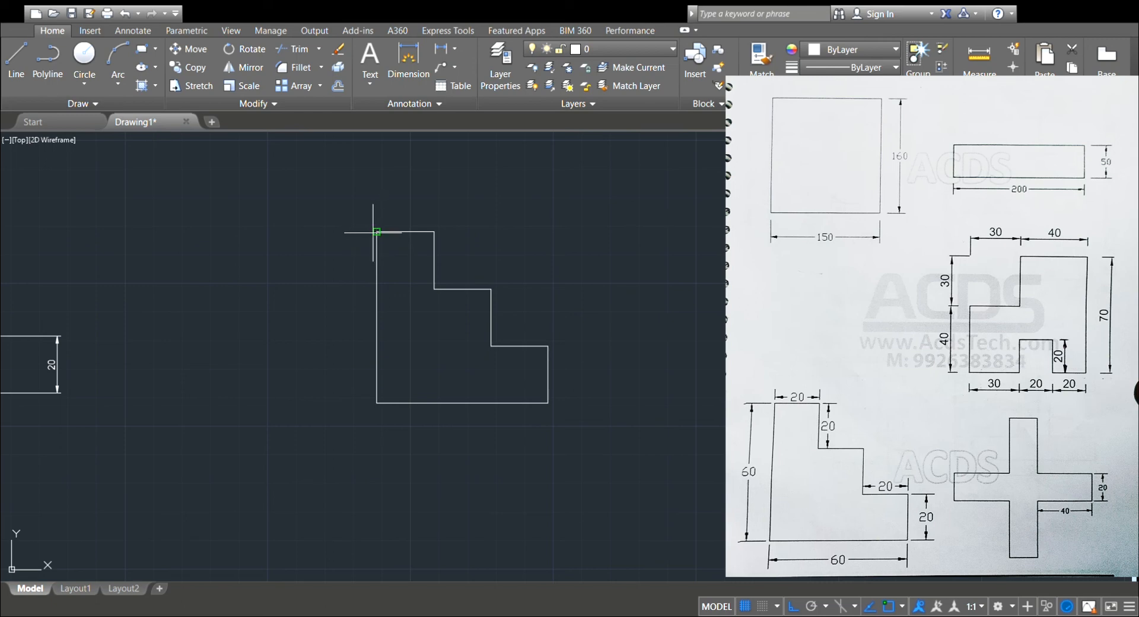
pyautogui.click(376, 231)
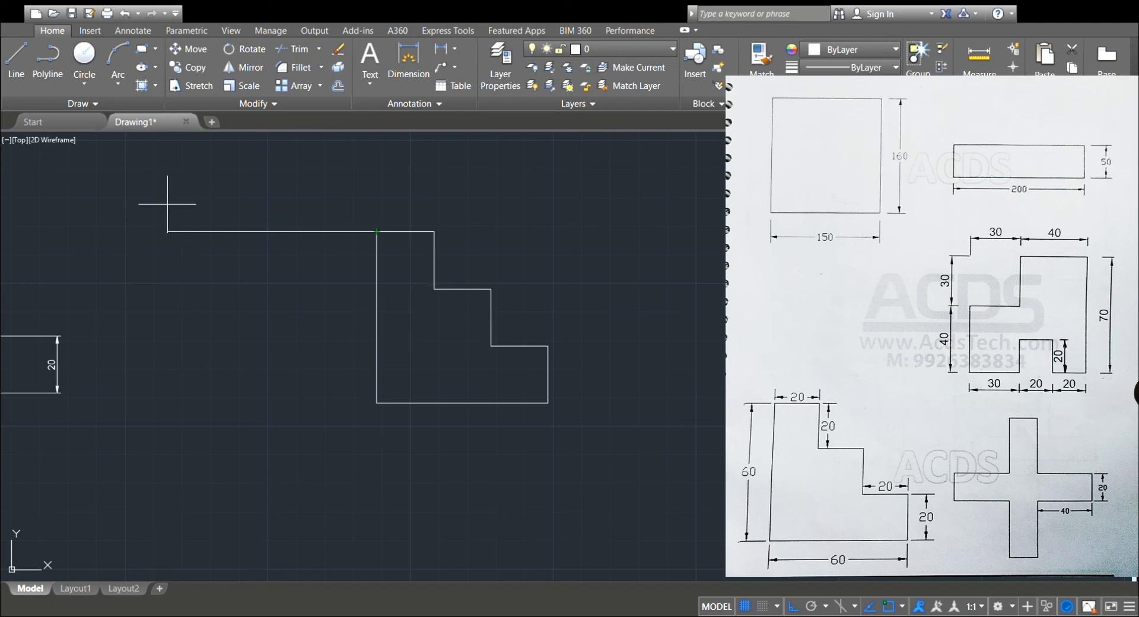
pyautogui.press('Escape')
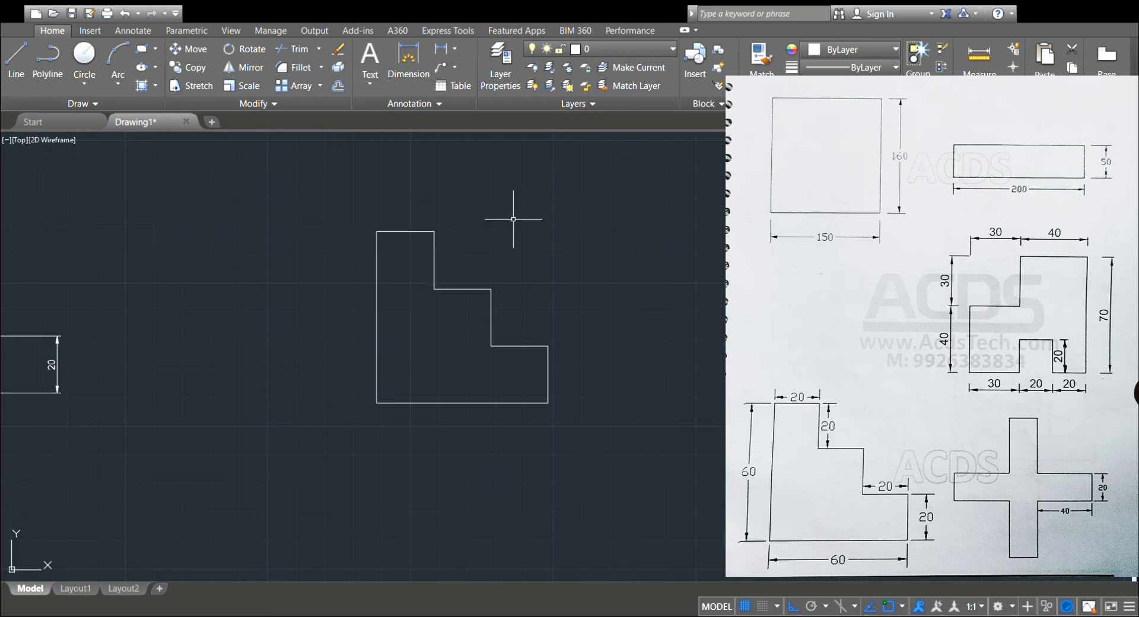
# Dimension the staircase's top edge, second tread and upper riser, placing the riser's dimension line well clear to its right.
pyautogui.click(408, 59)
pyautogui.click(398, 212)
pyautogui.click(475, 289)
pyautogui.click(476, 262)
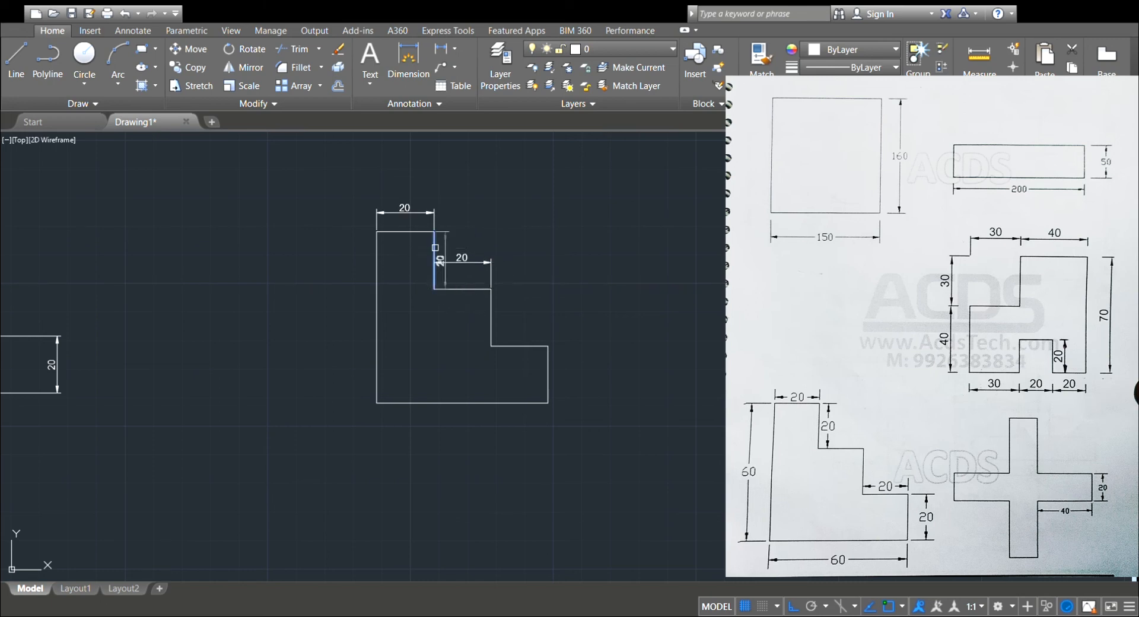
pyautogui.click(435, 247)
pyautogui.click(569, 261)
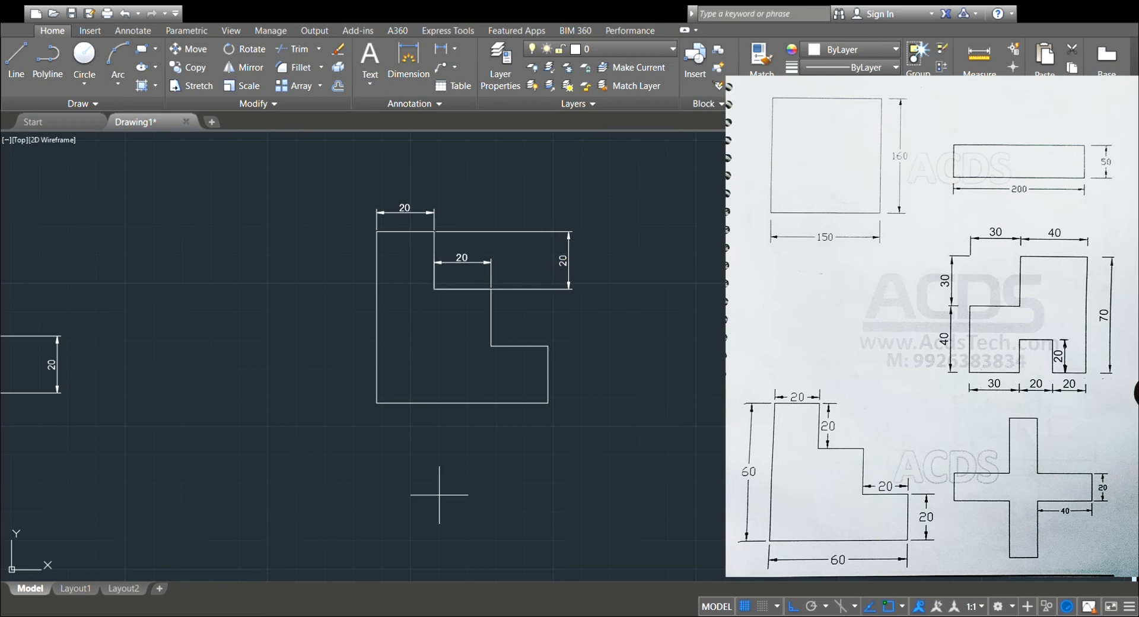
# Dimension the staircase's base below the figure and its full left edge on the outer side.
pyautogui.click(408, 403)
pyautogui.click(407, 440)
pyautogui.click(376, 356)
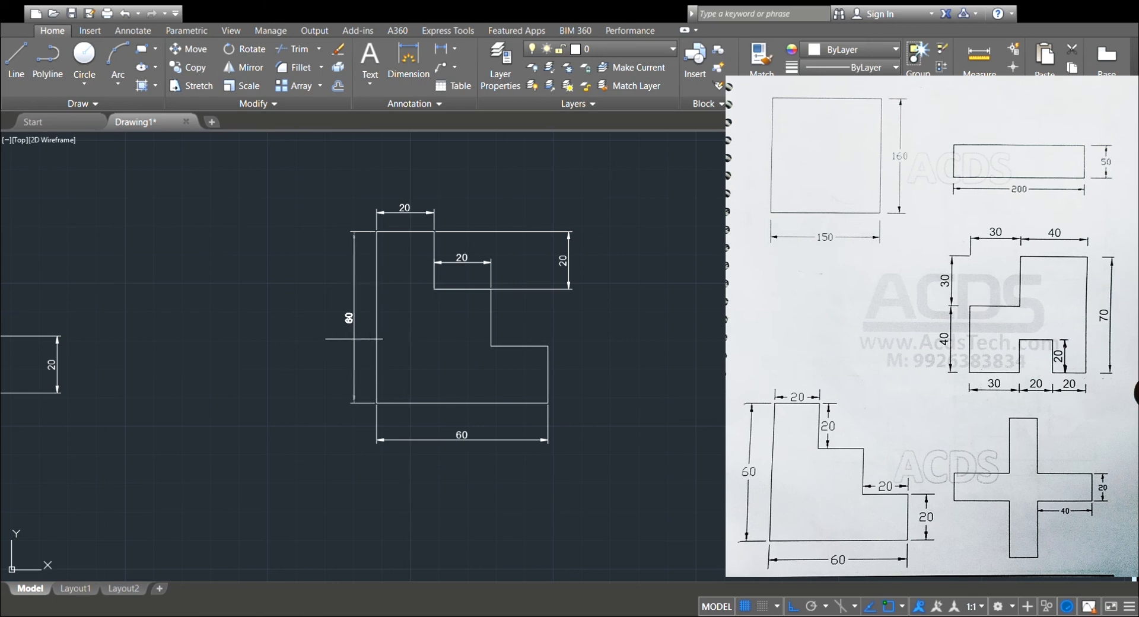
pyautogui.click(339, 341)
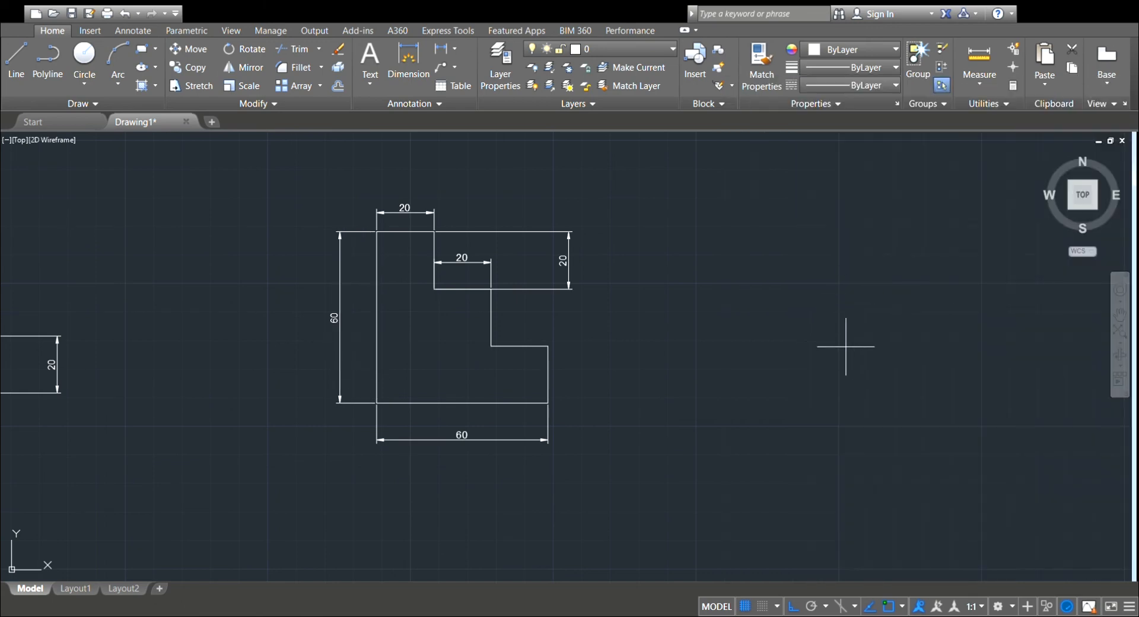
# Start the next sheet's first figure in an empty area with a 65-unit top edge and a 53-unit right edge downward.
pyautogui.moveTo(837, 345)
pyautogui.mouseDown(button='middle')
pyautogui.moveTo(318, 458)
pyautogui.moveTo(286, 422)
pyautogui.moveTo(249, 409)
pyautogui.mouseUp(button='middle')
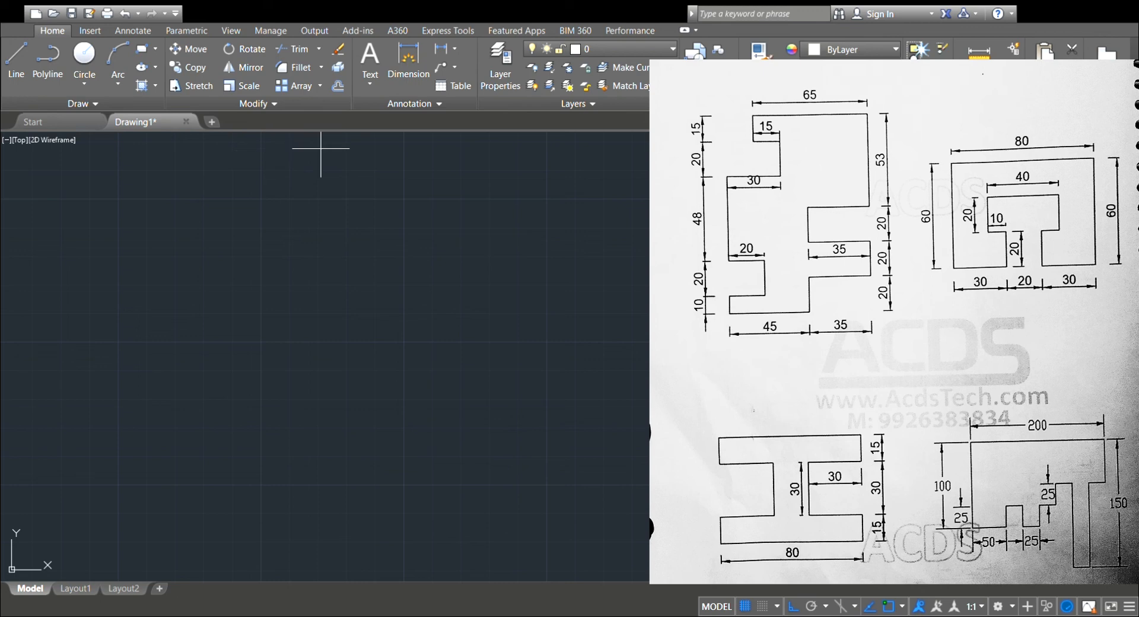
pyautogui.click(392, 214)
pyautogui.press('Return')
pyautogui.hotkey('ctrl', 'z')
pyautogui.click(361, 202)
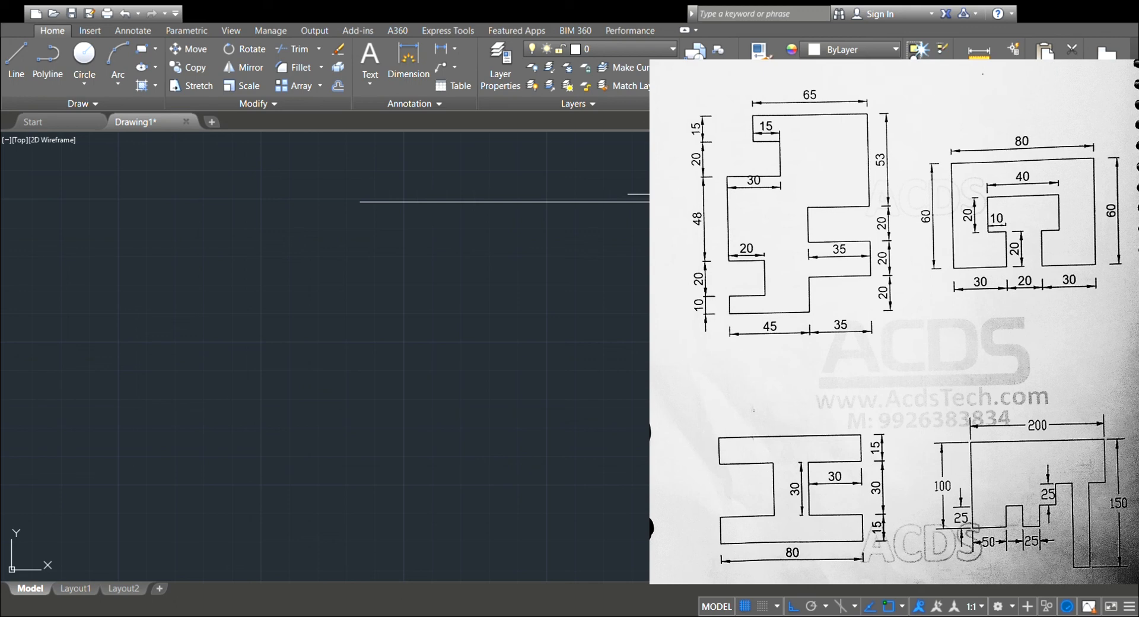
pyautogui.write('65')
pyautogui.press('Return')
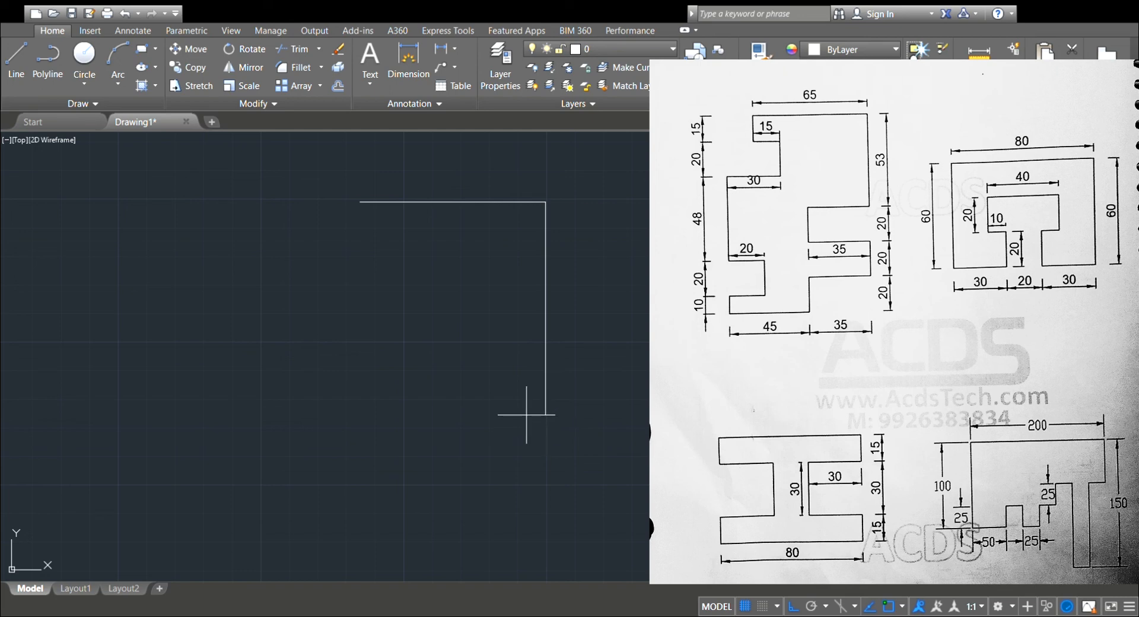
pyautogui.write('53')
pyautogui.press('Return')
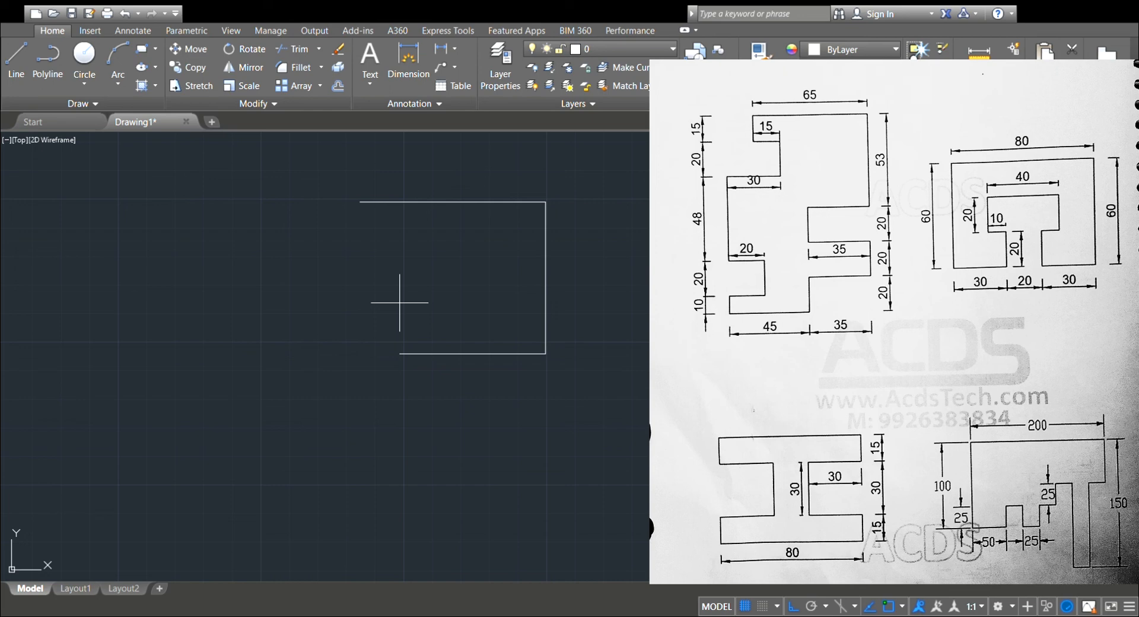
# Continue the outline with the notch on the right side: 35 units left, 20 down and 35 back to the right.
pyautogui.write('35')
pyautogui.press('Return')
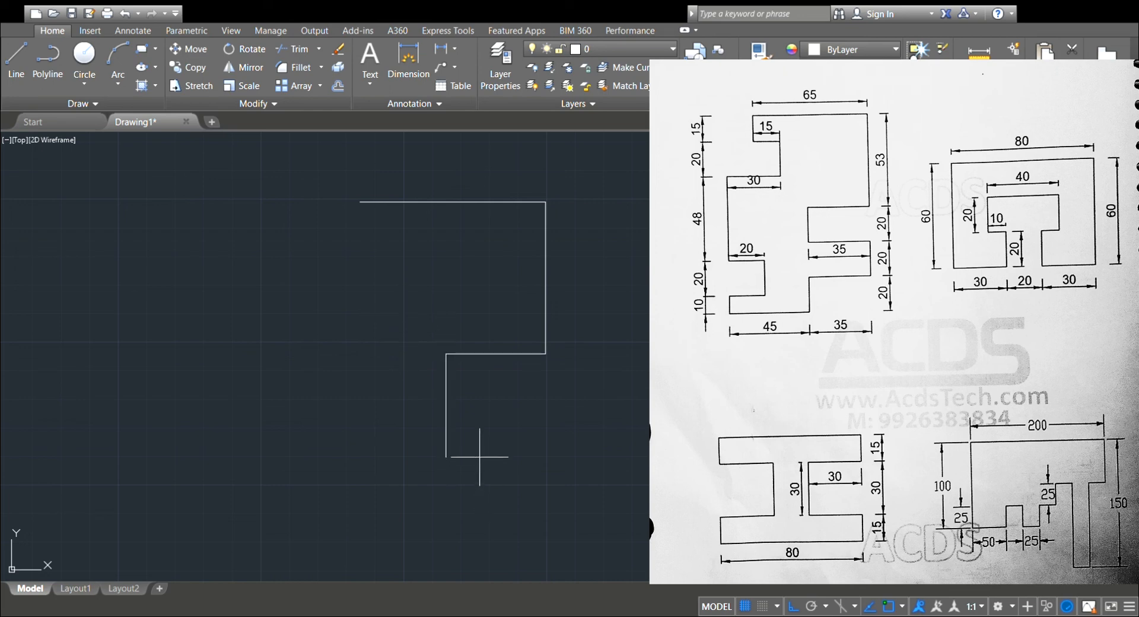
pyautogui.write('20')
pyautogui.press('Return')
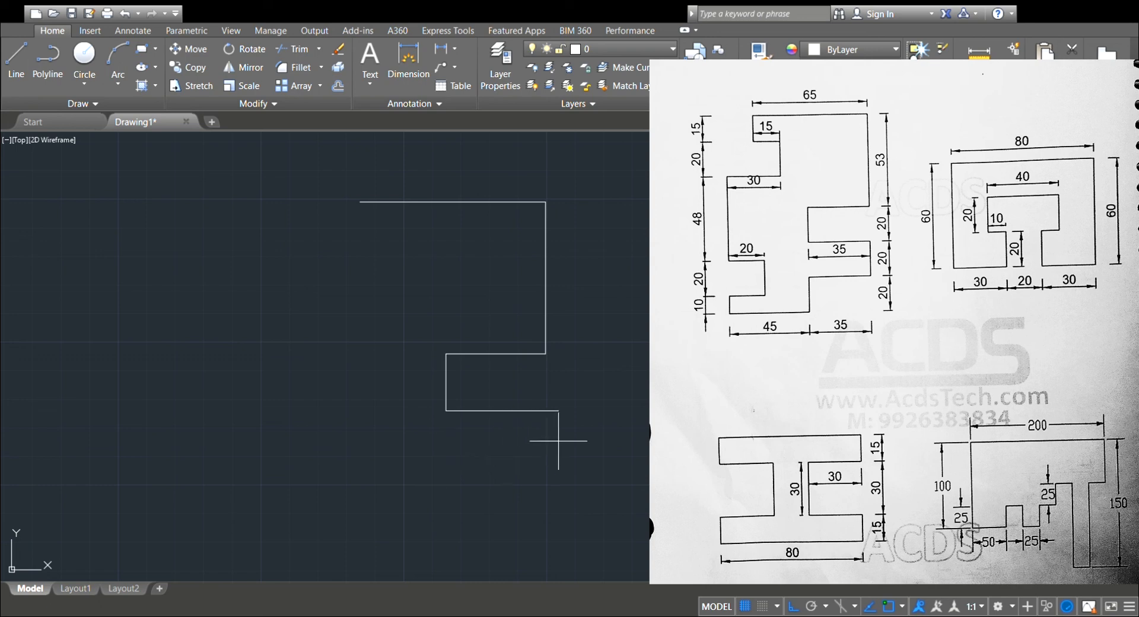
pyautogui.write('35')
pyautogui.press('Return')
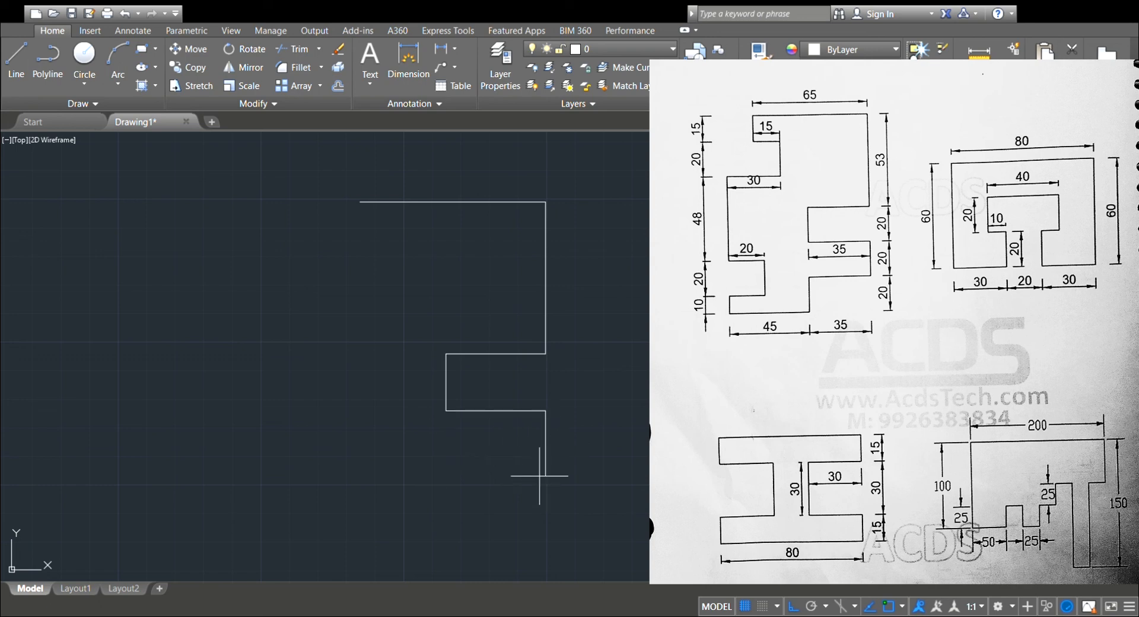
# Draw the lower right projection's 20-unit edge down, 35-unit underside to the left and 20-unit drop to the base.
pyautogui.write('20')
pyautogui.press('Return')
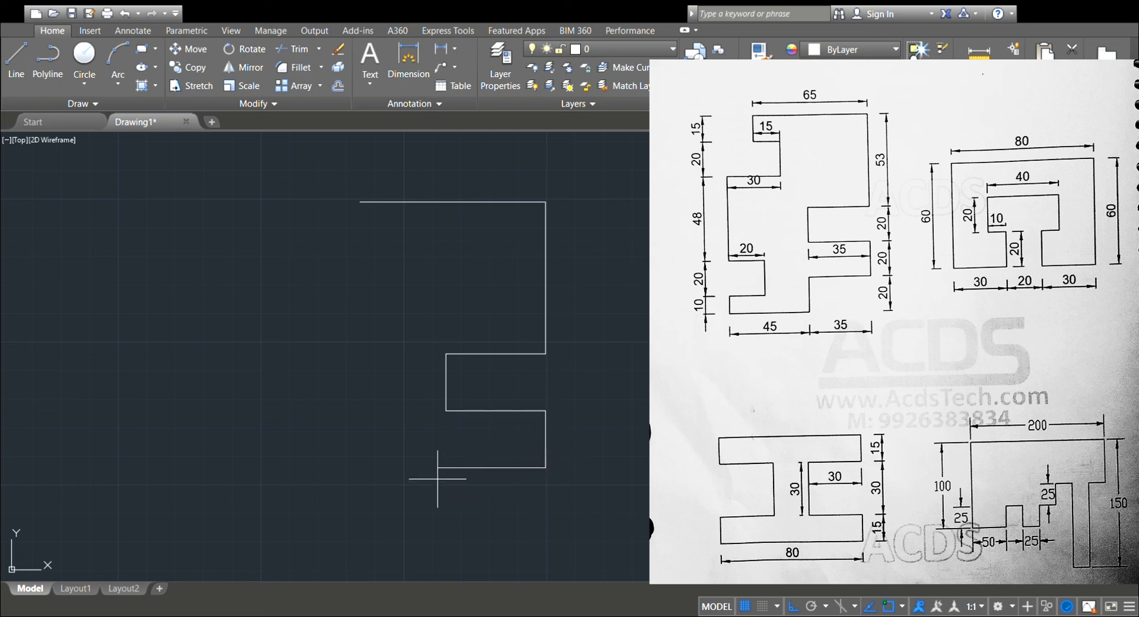
pyautogui.write('35')
pyautogui.press('Return')
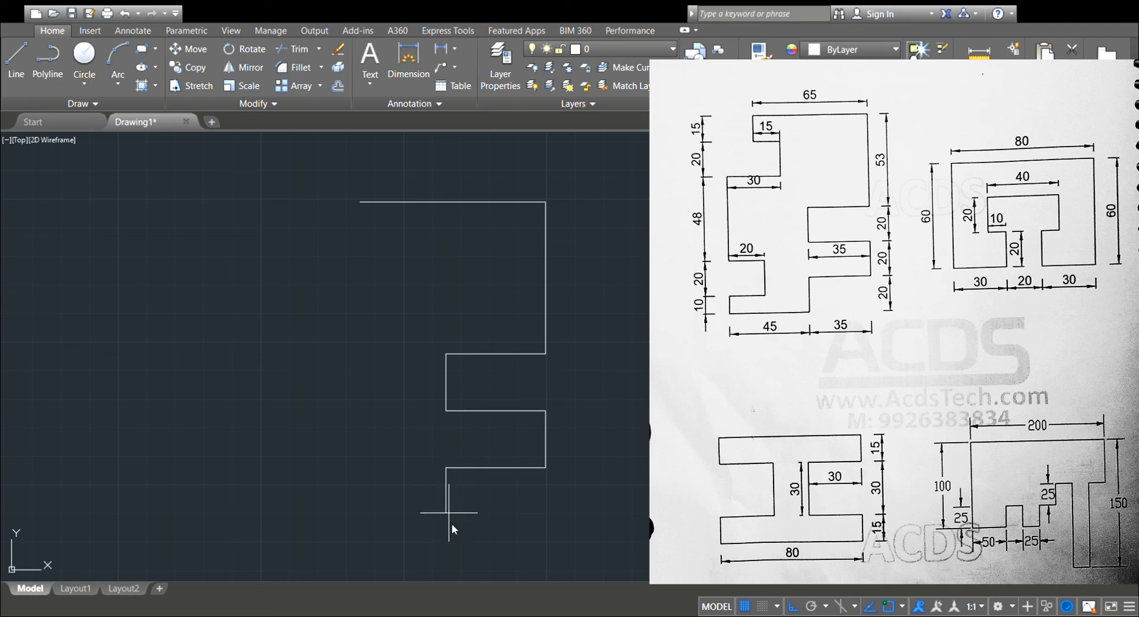
pyautogui.write('20')
pyautogui.press('Return')
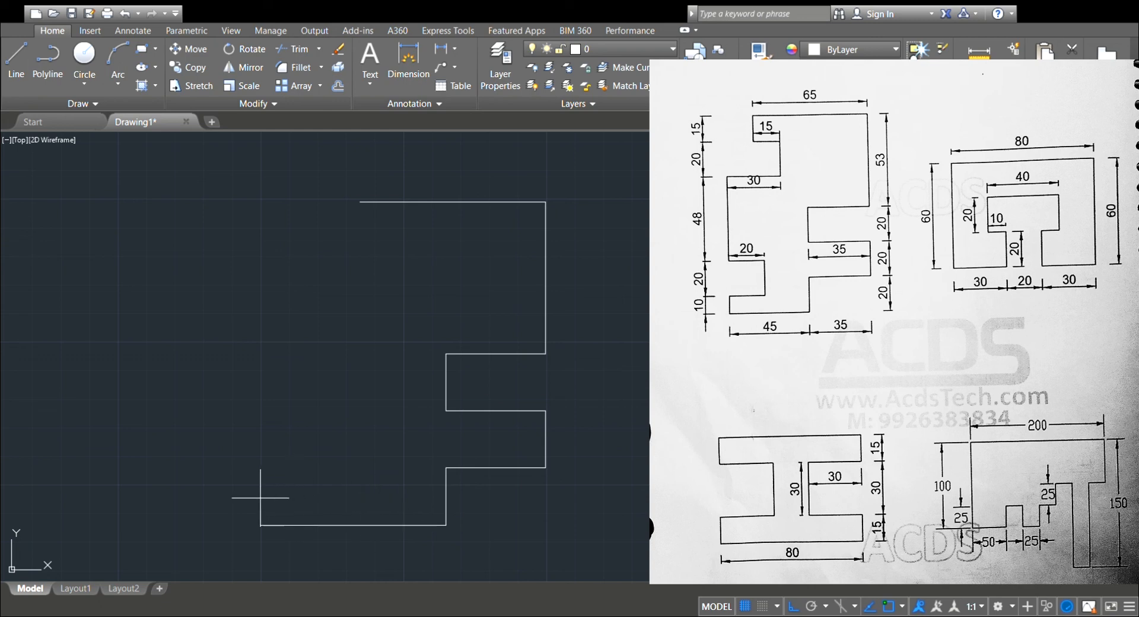
# Draw the 45-unit base to the left and a 10-unit edge up from its left end.
pyautogui.write('45')
pyautogui.press('Return')
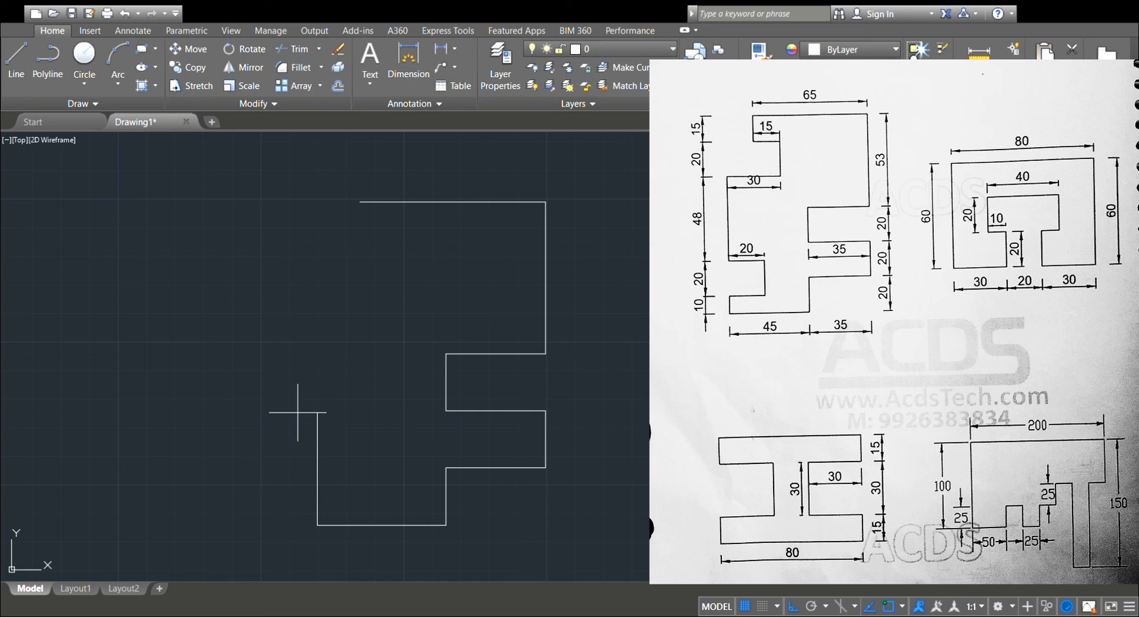
pyautogui.write('10')
pyautogui.press('Return')
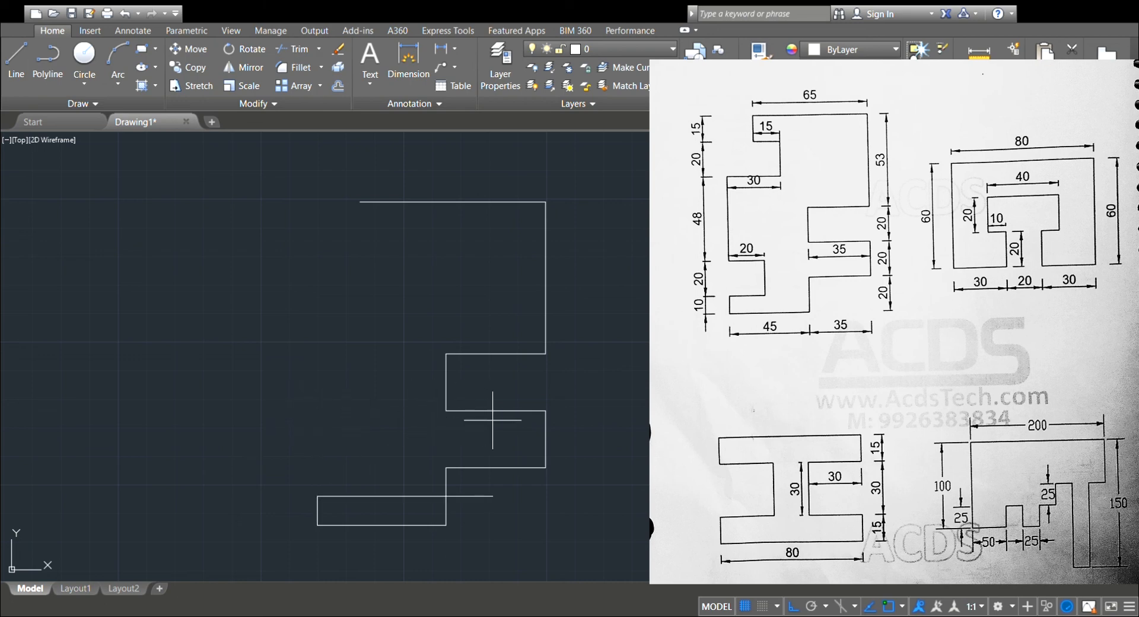
# Draw the lower left notch: 20 units right, 20 up and 20 back to the left.
pyautogui.write('20')
pyautogui.press('Return')
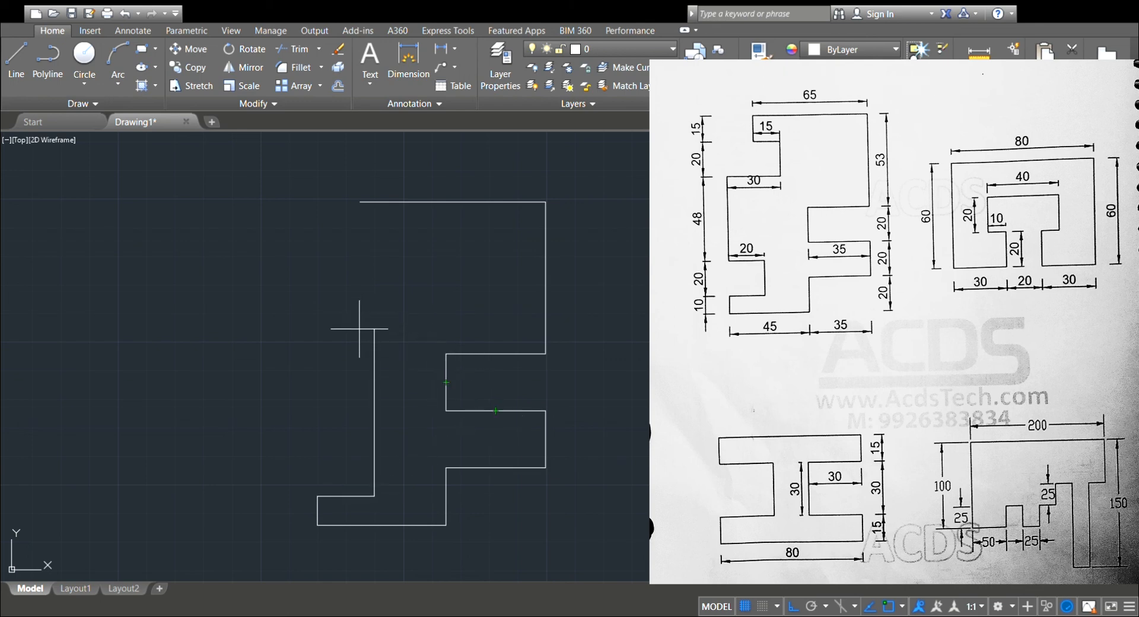
pyautogui.write('20')
pyautogui.press('Return')
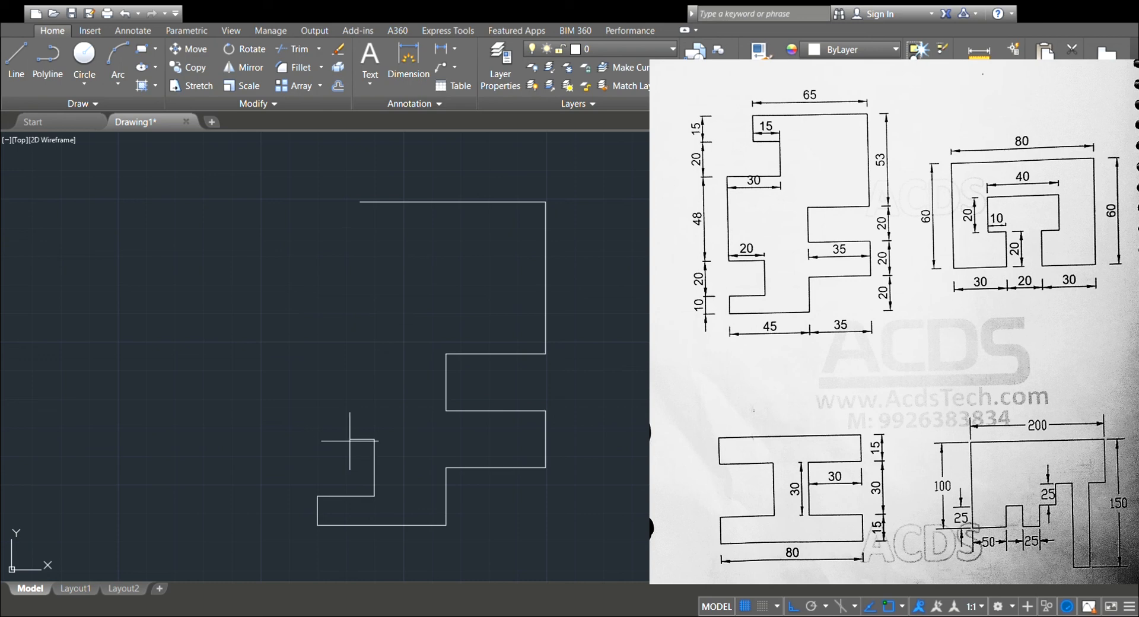
pyautogui.write('20')
pyautogui.press('Return')
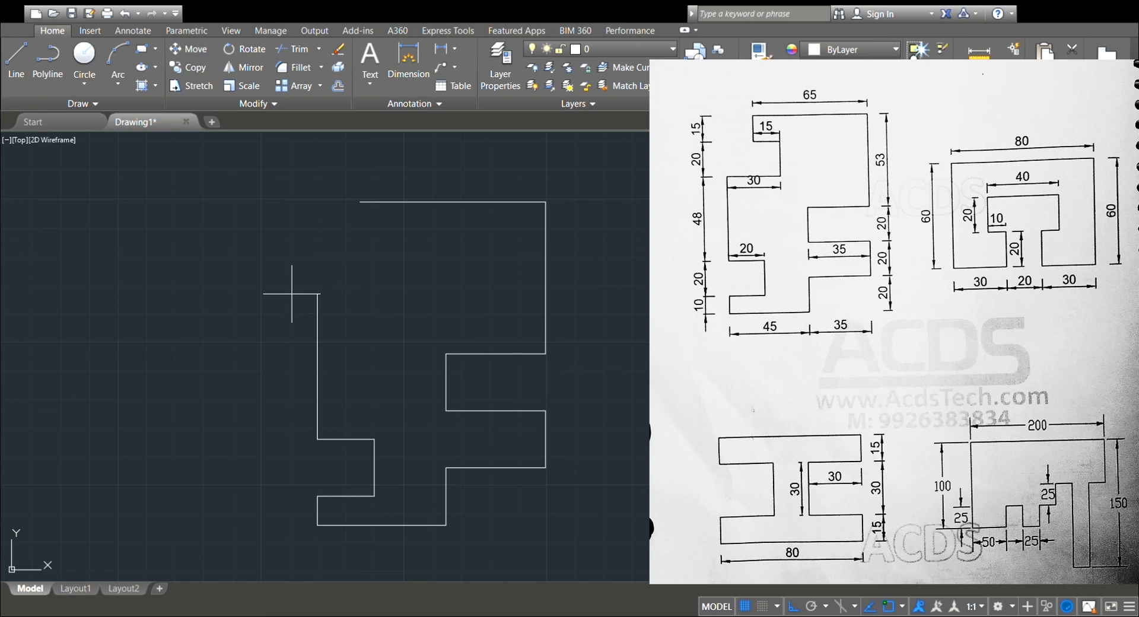
# Continue up the left side with a 48-unit vertical edge and a 30-unit edge to the right.
pyautogui.press('Return')
pyautogui.write('30')
pyautogui.press('Return')
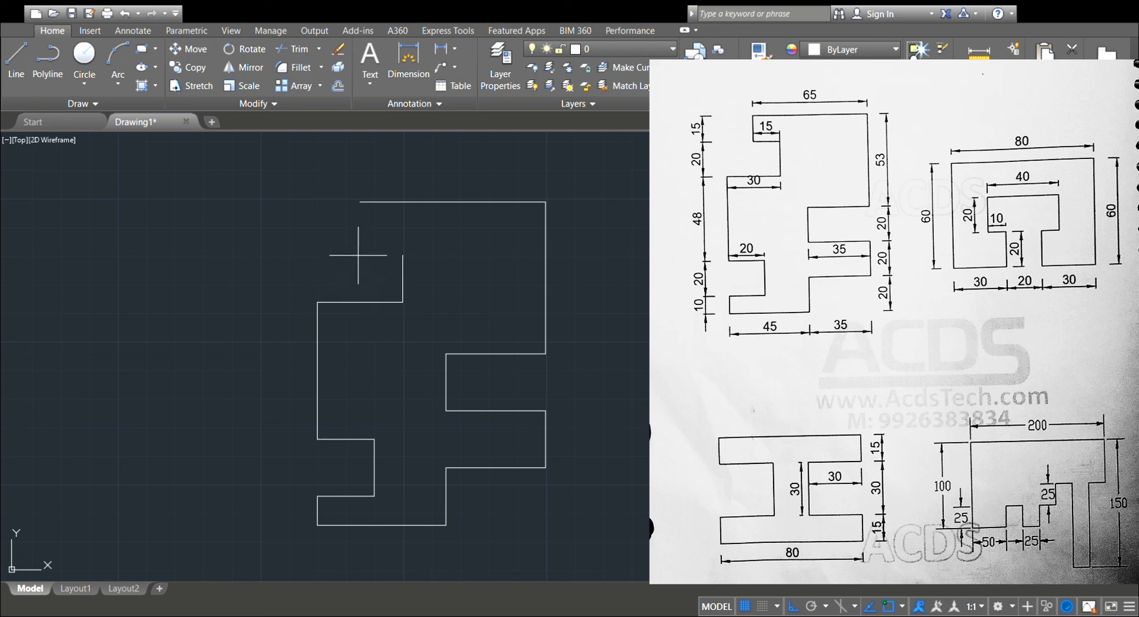
# Draw 20 units up and 15 left, then close the outline at the top edge's start point and end the line.
pyautogui.write('20')
pyautogui.press('Return')
pyautogui.write('15')
pyautogui.press('Return')
pyautogui.click(360, 202)
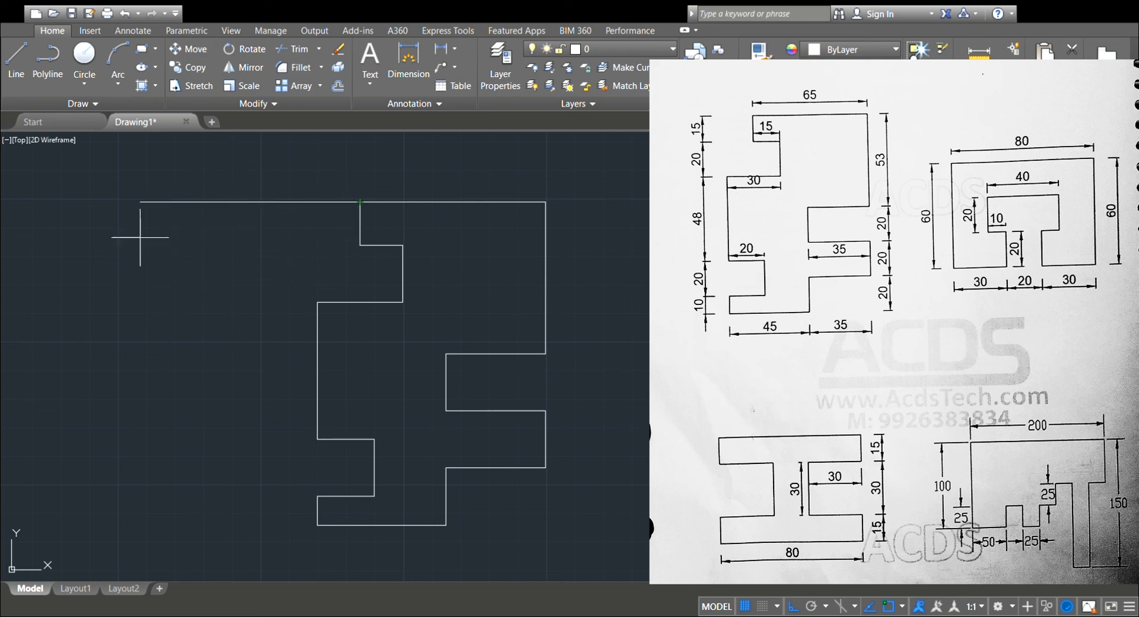
pyautogui.press('Escape')
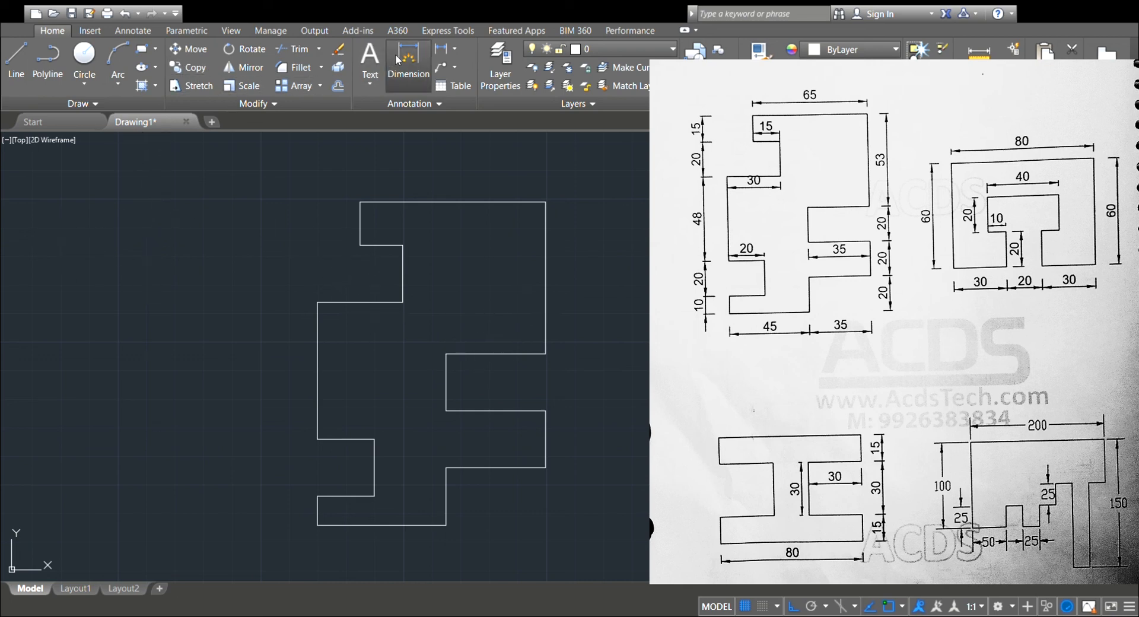
# Dimension the figure's upper right vertical edge on its outer side and the top edge above the outline.
pyautogui.click(544, 262)
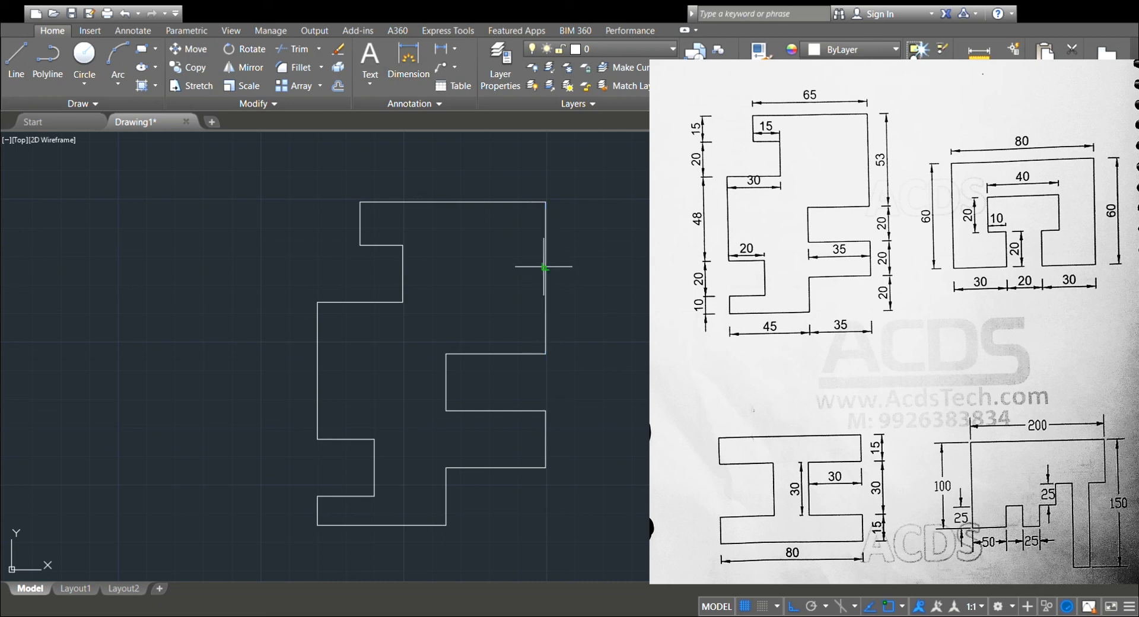
pyautogui.click(621, 278)
pyautogui.click(447, 202)
pyautogui.click(440, 183)
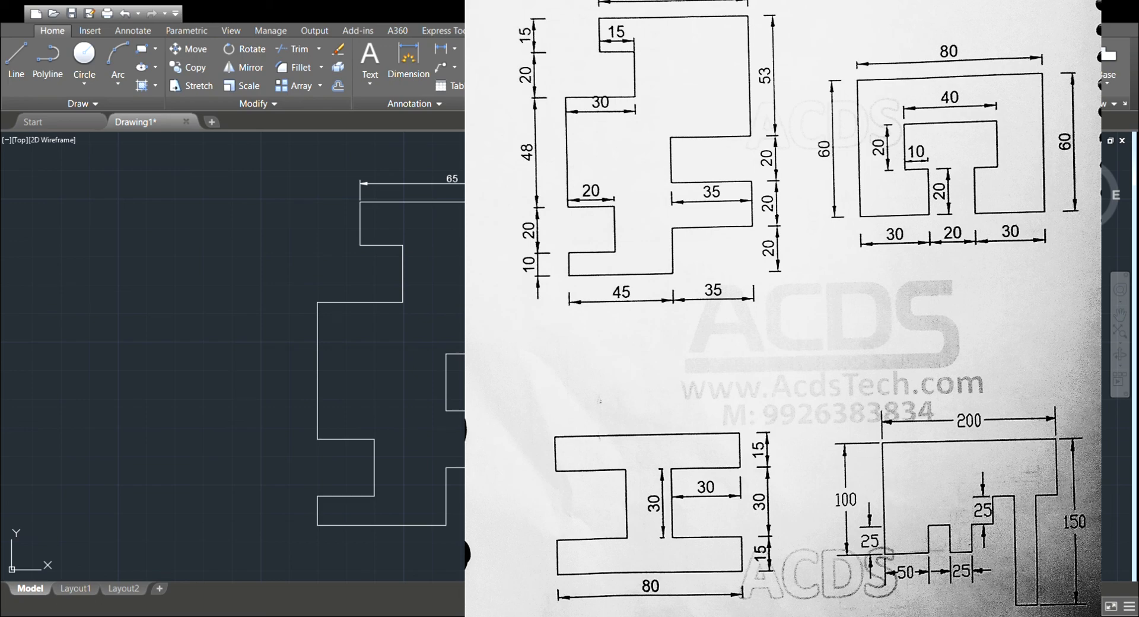
pyautogui.moveTo(833, 288); pyautogui.dragTo(626, 253, button='middle')
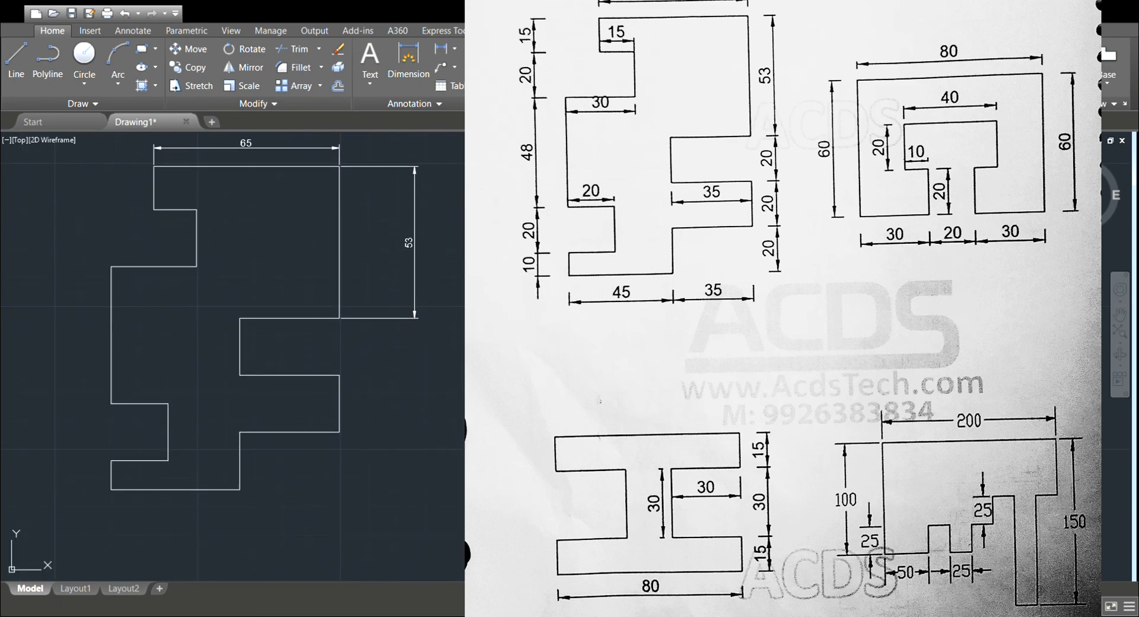